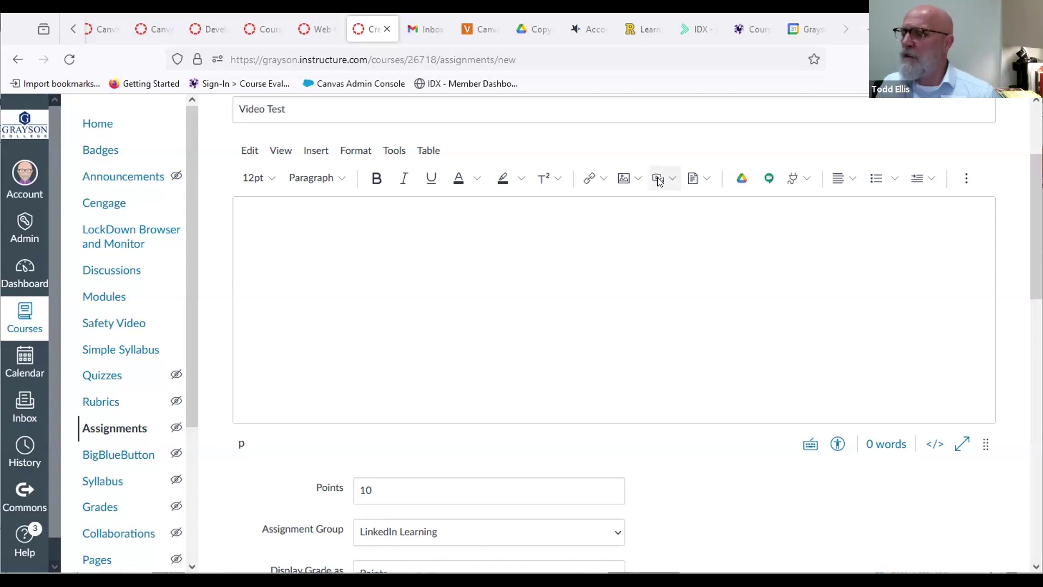
Open the media upload dialog for the Video Test assignment description and switch it to recording.
click(658, 179)
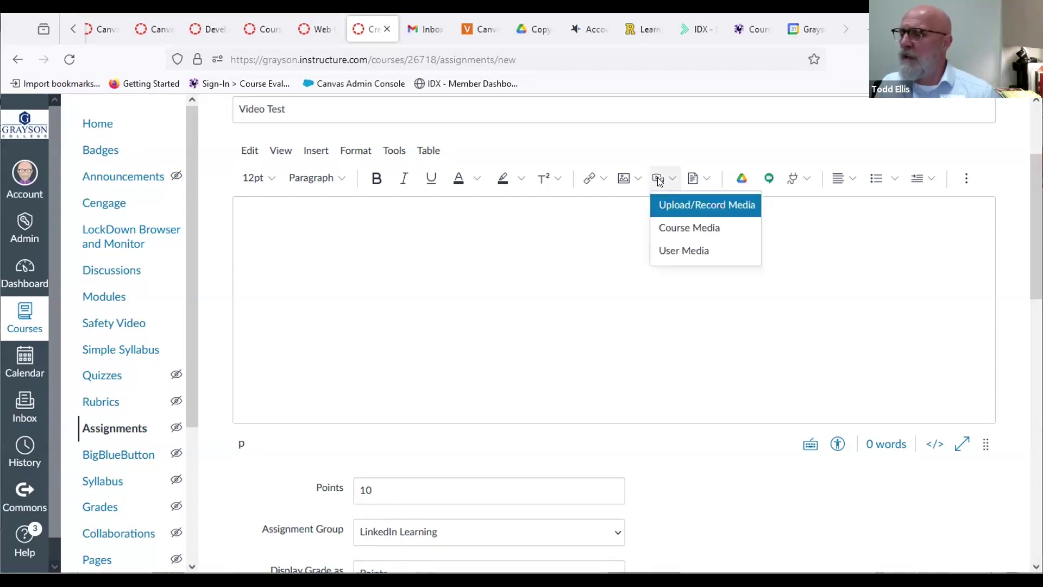
click(674, 210)
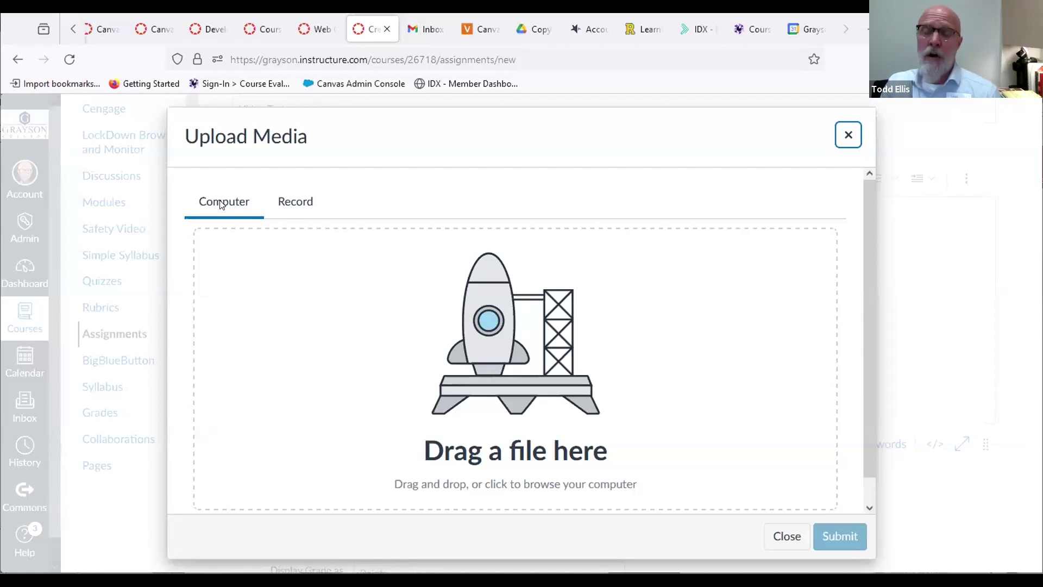
click(296, 202)
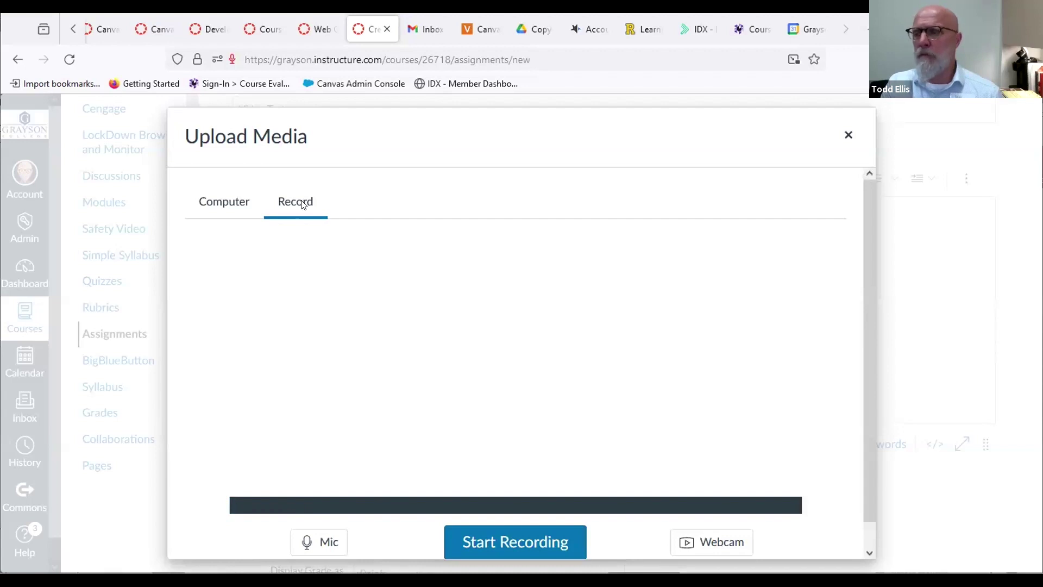
Choose the Logi C615 HD WebCam as the camera for the media recording.
mouse_move(689, 314)
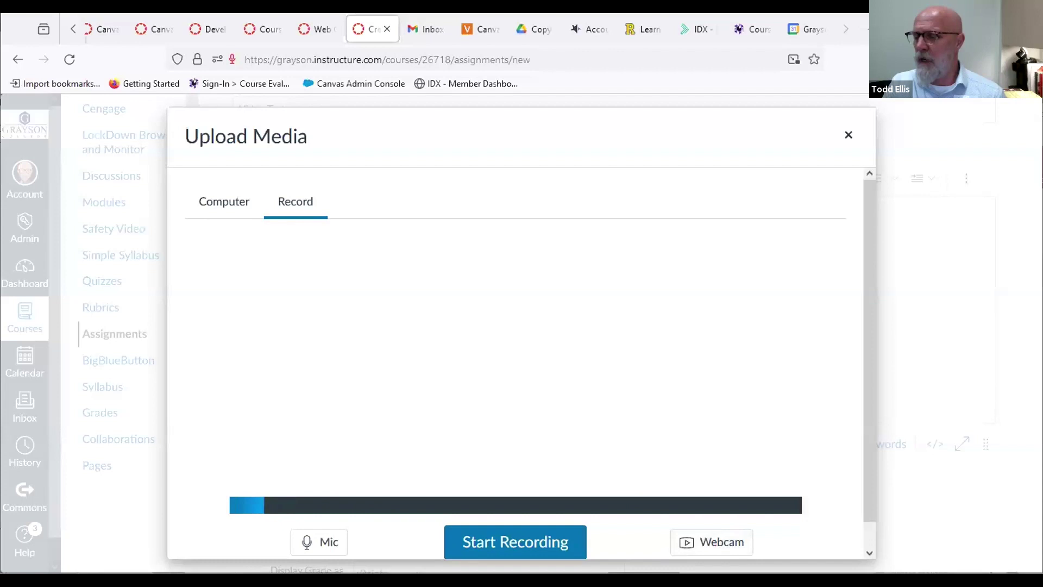
click(722, 540)
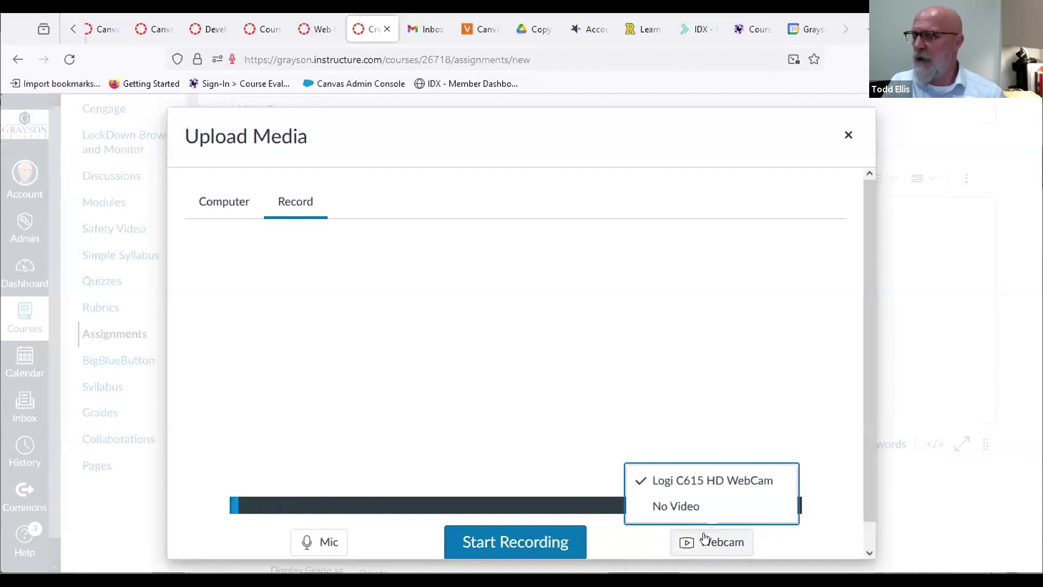
click(736, 481)
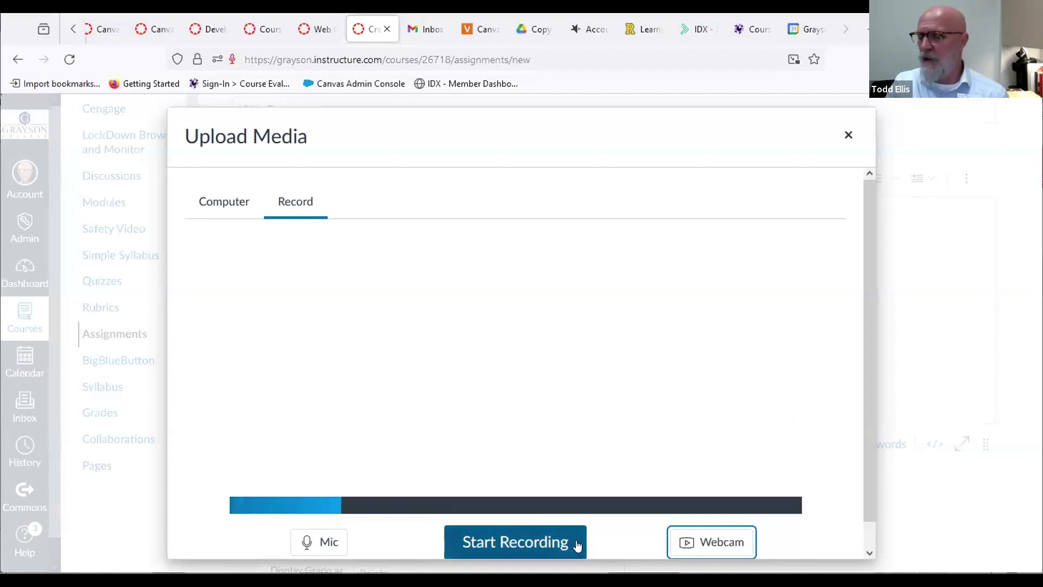
scroll(549, 538, down, 1)
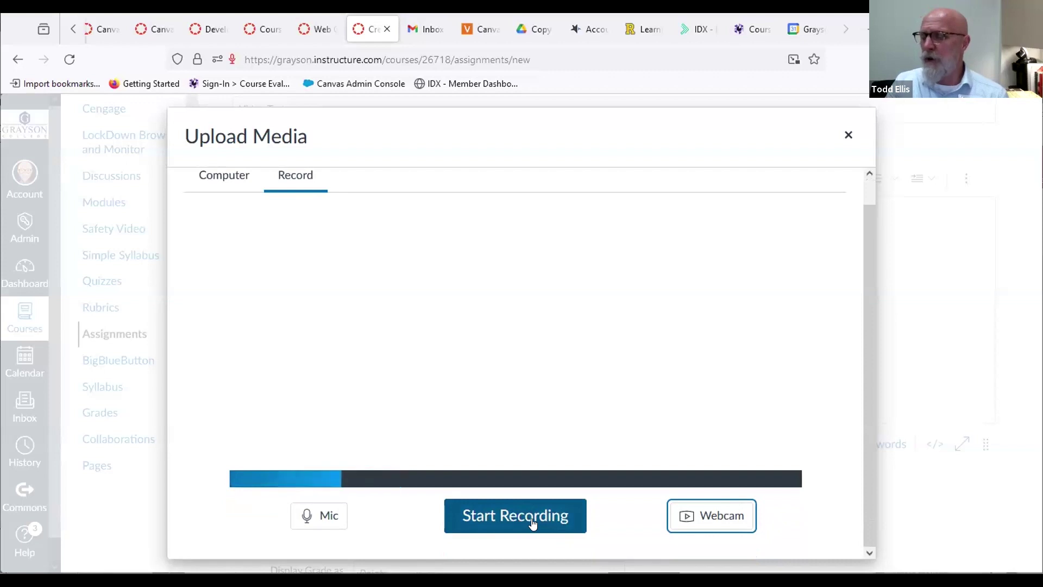
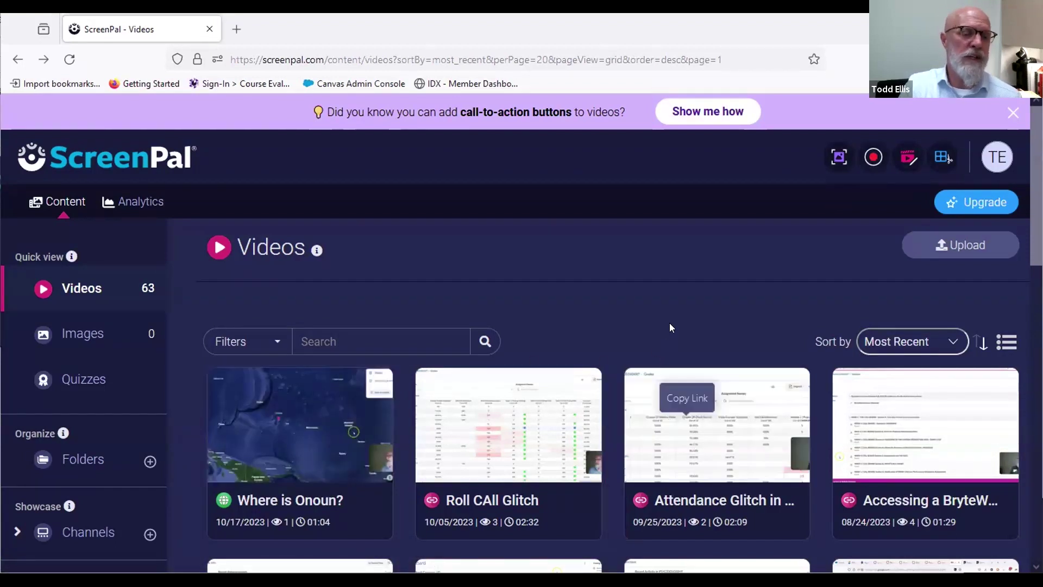
In ScreenPal, look at the details page of the "Where is Onoun?" video and return to the video list.
mouse_move(690, 477)
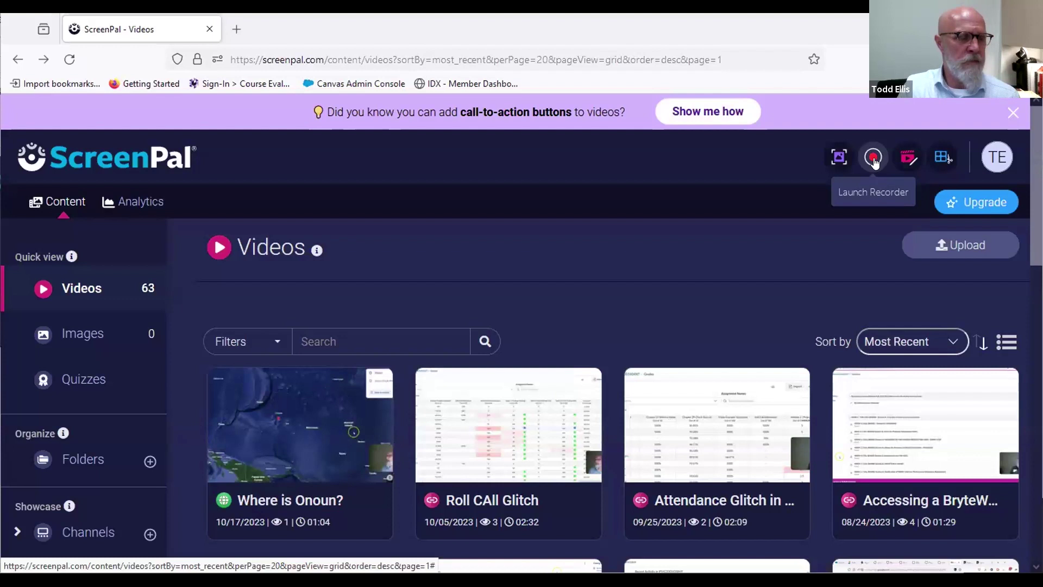
mouse_move(303, 426)
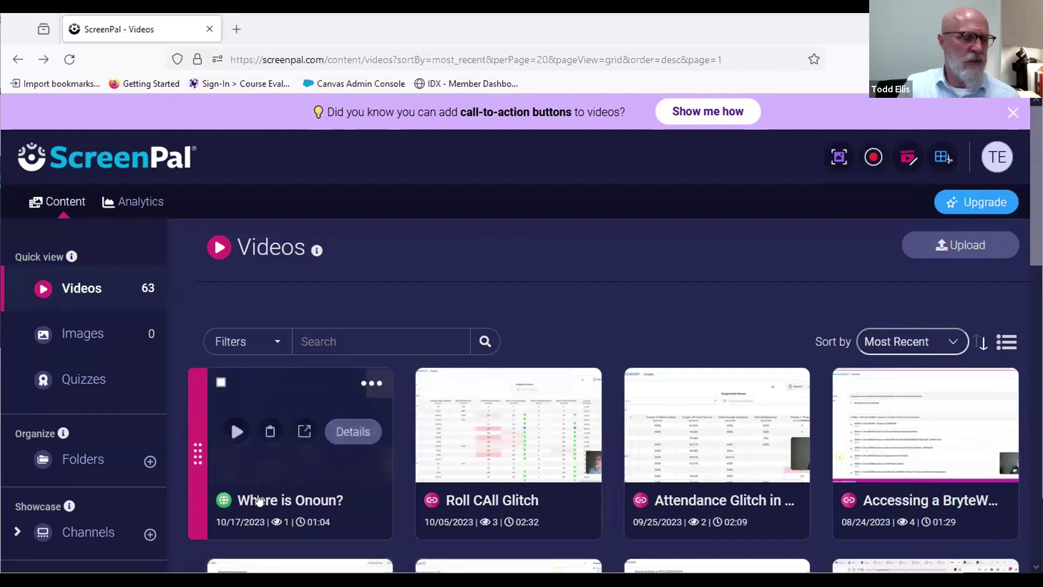
click(344, 434)
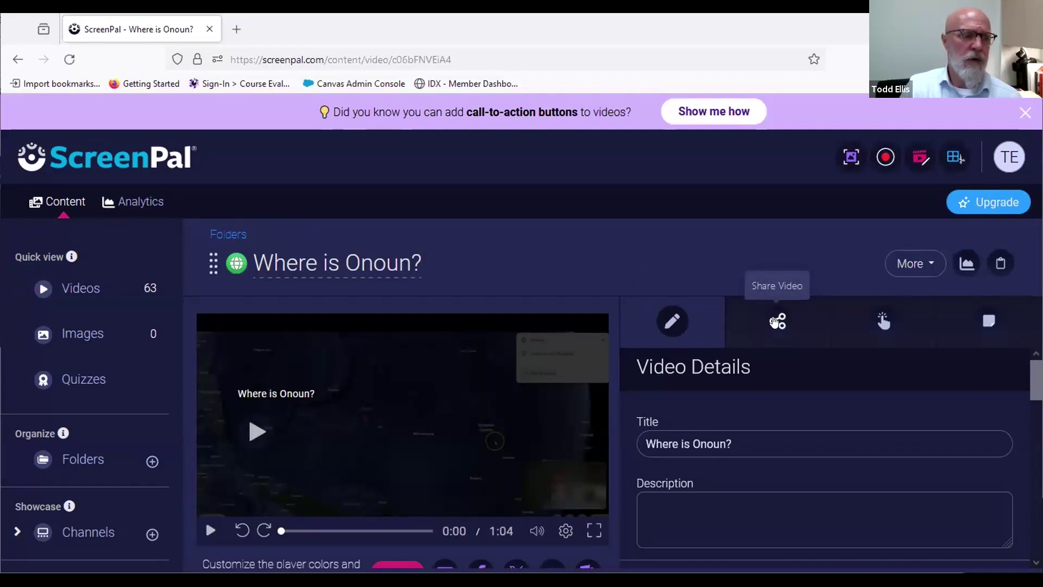
click(19, 60)
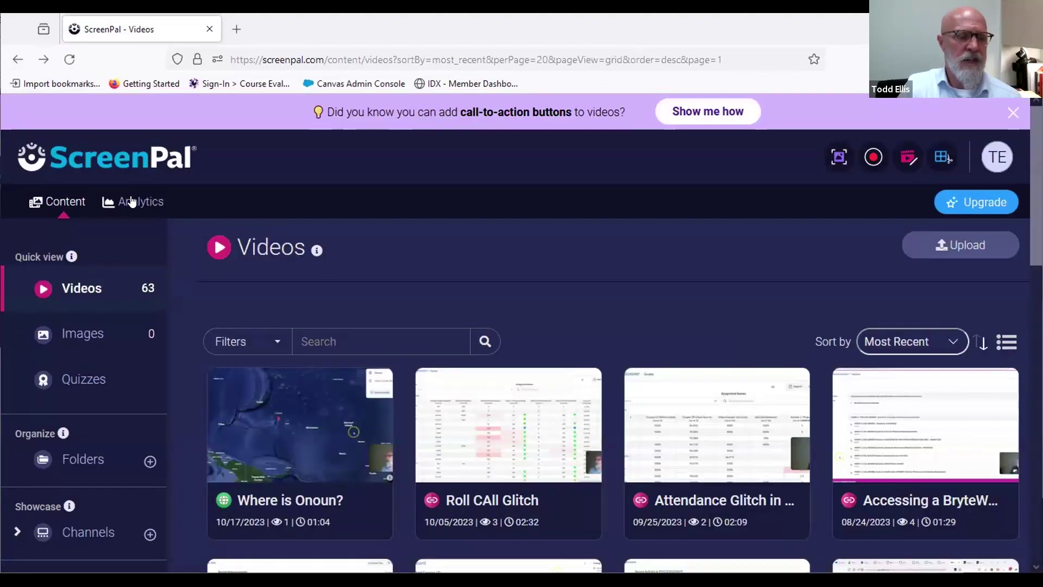
Launch the ScreenPal recorder and resize the capture frame over the Canvas window to about 1394 x 666.
mouse_move(367, 474)
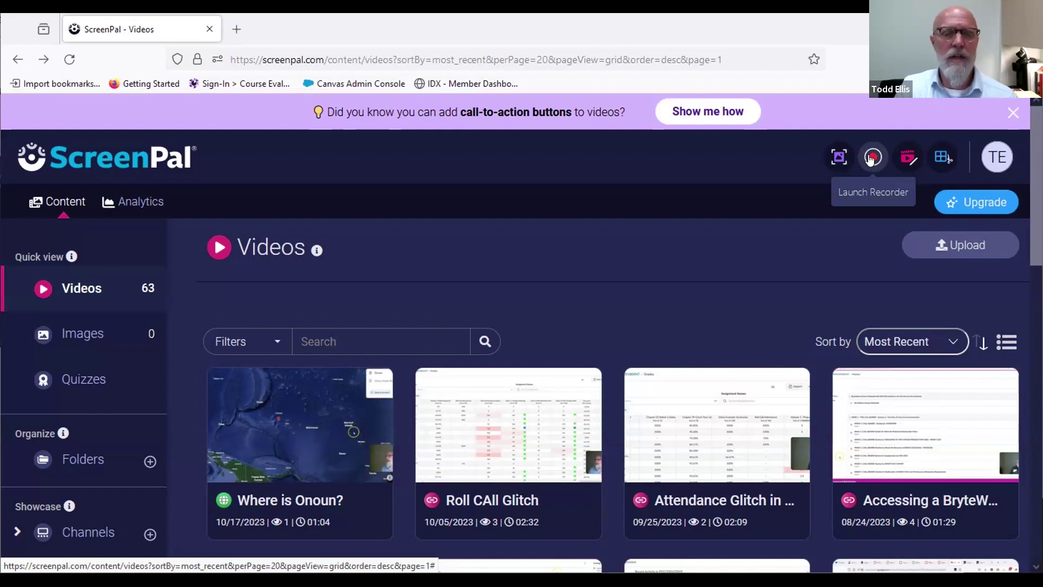
click(872, 158)
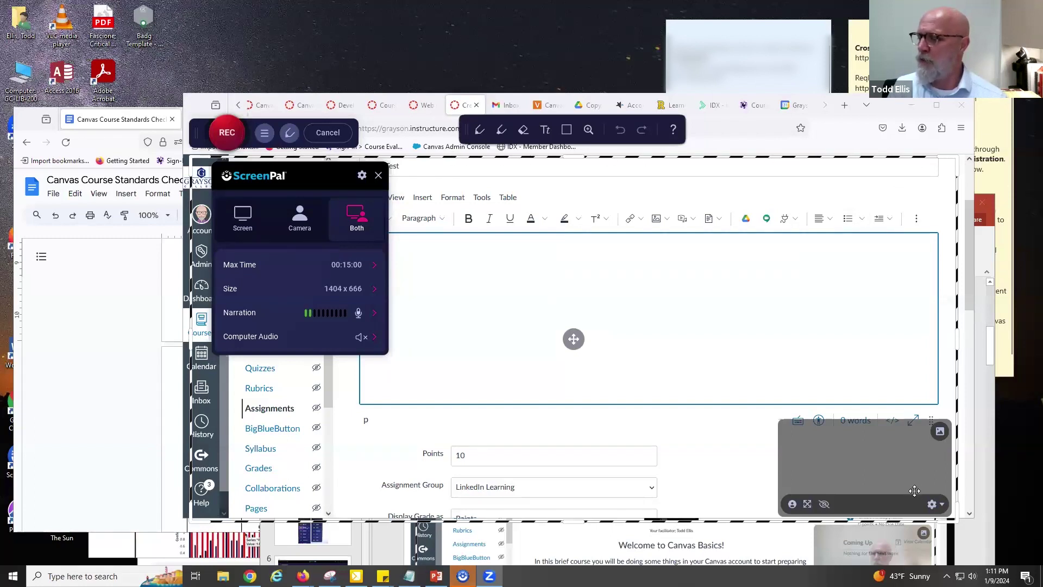
click(954, 161)
drag(954, 159, 949, 151)
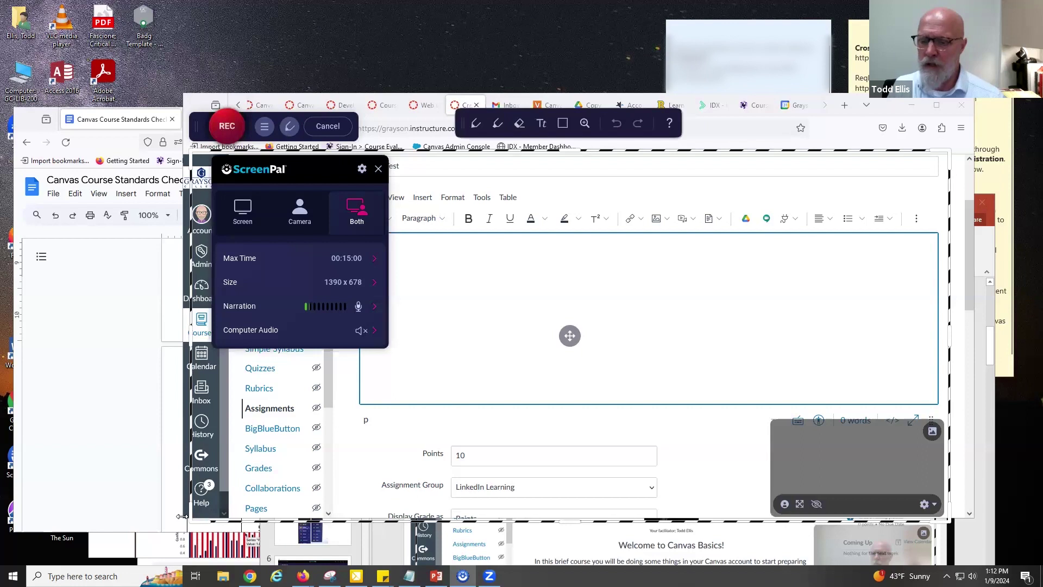
drag(195, 520, 200, 509)
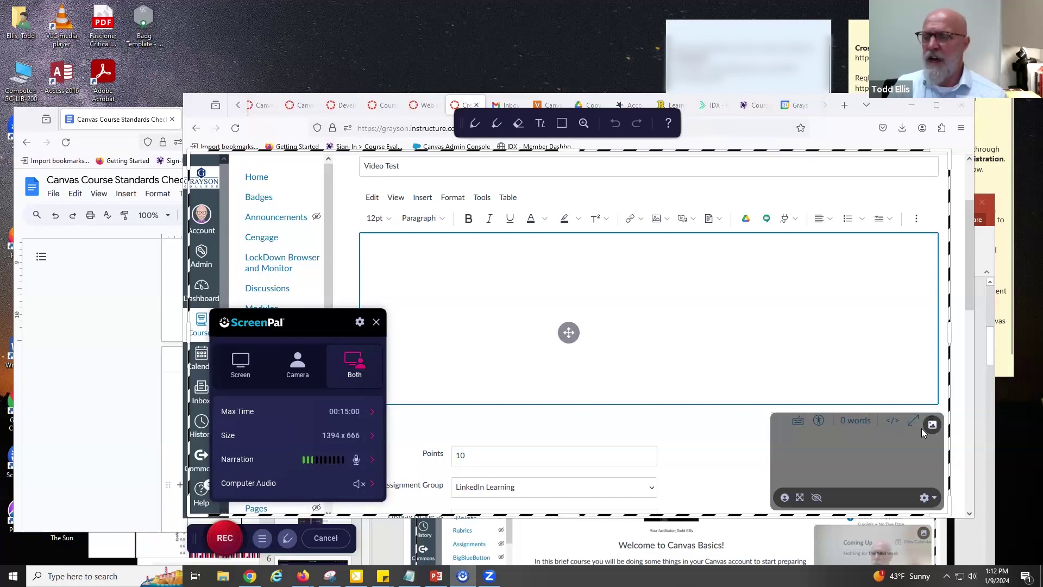
Try the screen-only and camera-only recording modes and return to recording both.
click(239, 369)
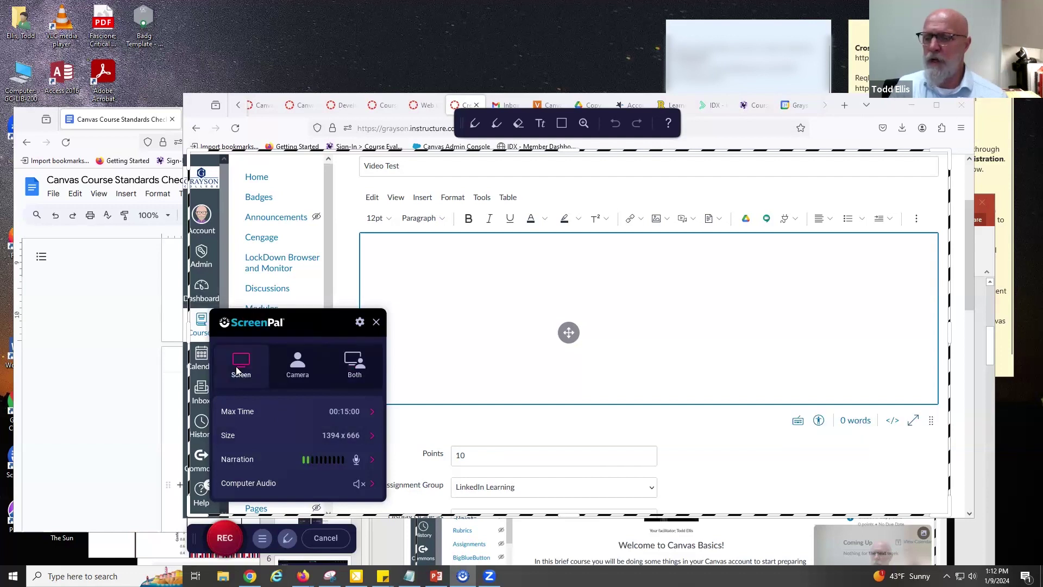
click(293, 362)
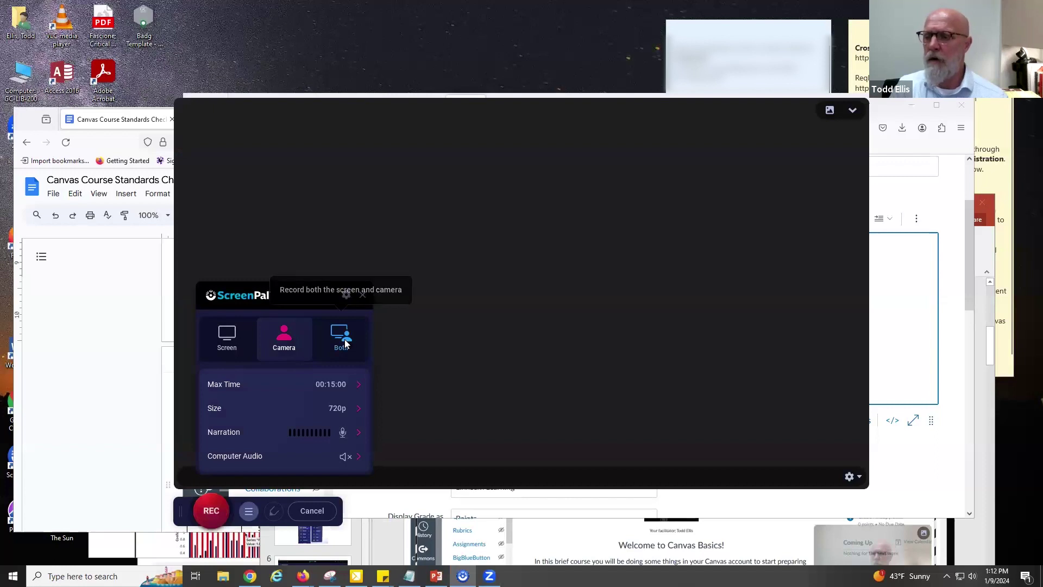
click(345, 343)
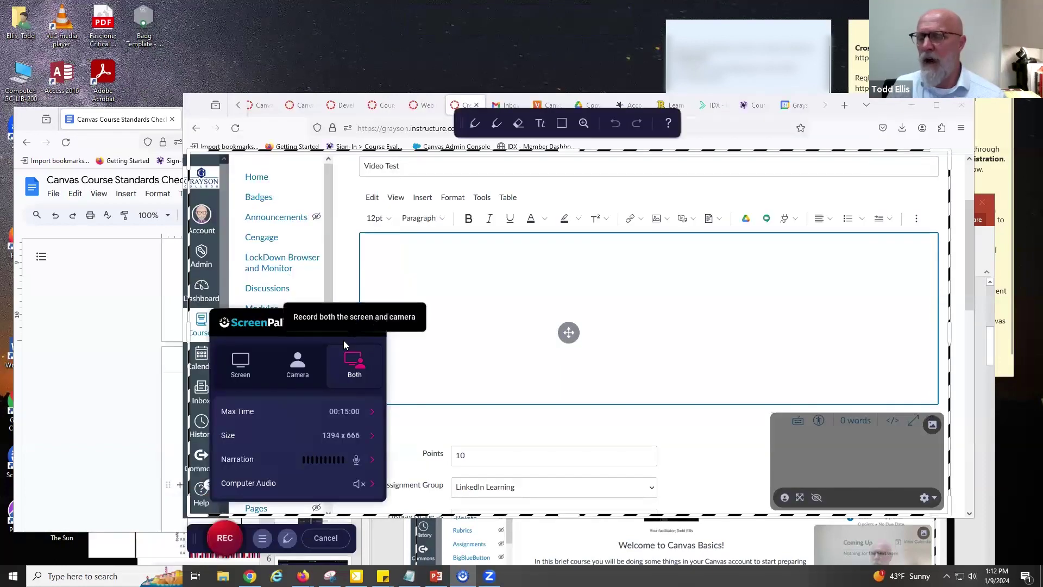
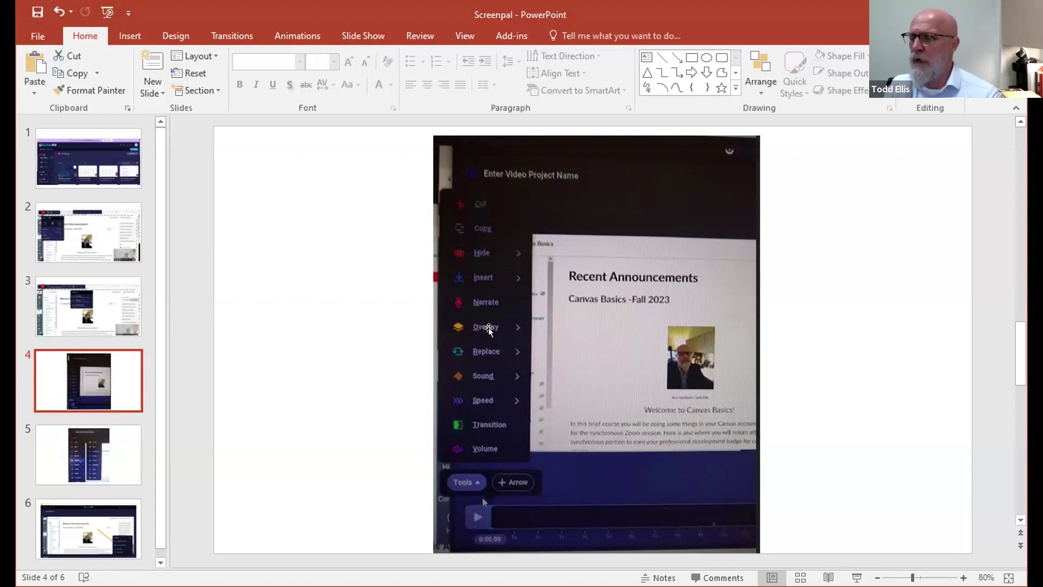
In the Screenpal PowerPoint presentation, review the editing tools on slides 4 and 5 and the save and upload options on slides 3 and 6.
click(94, 460)
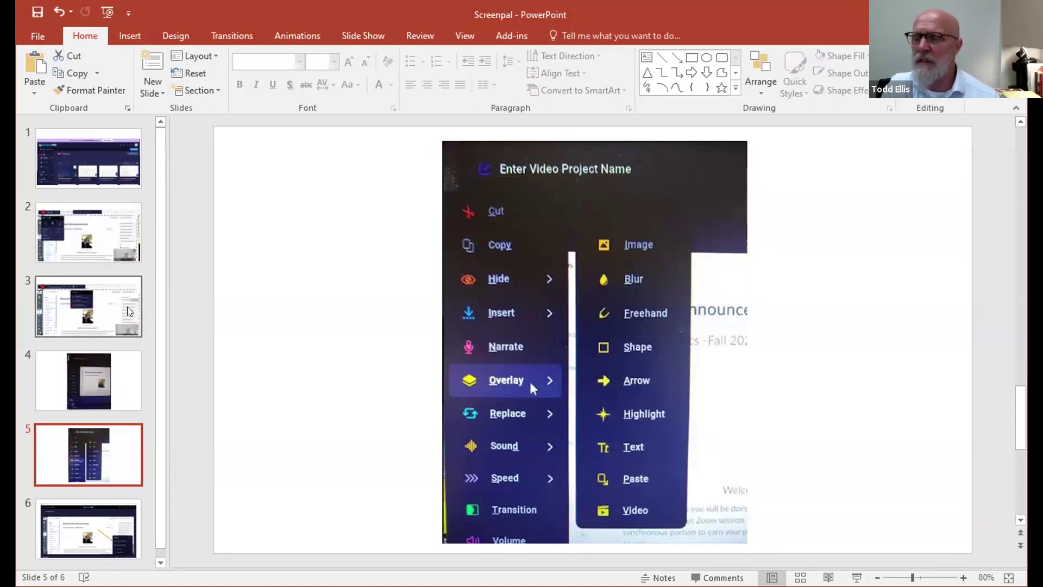
click(80, 386)
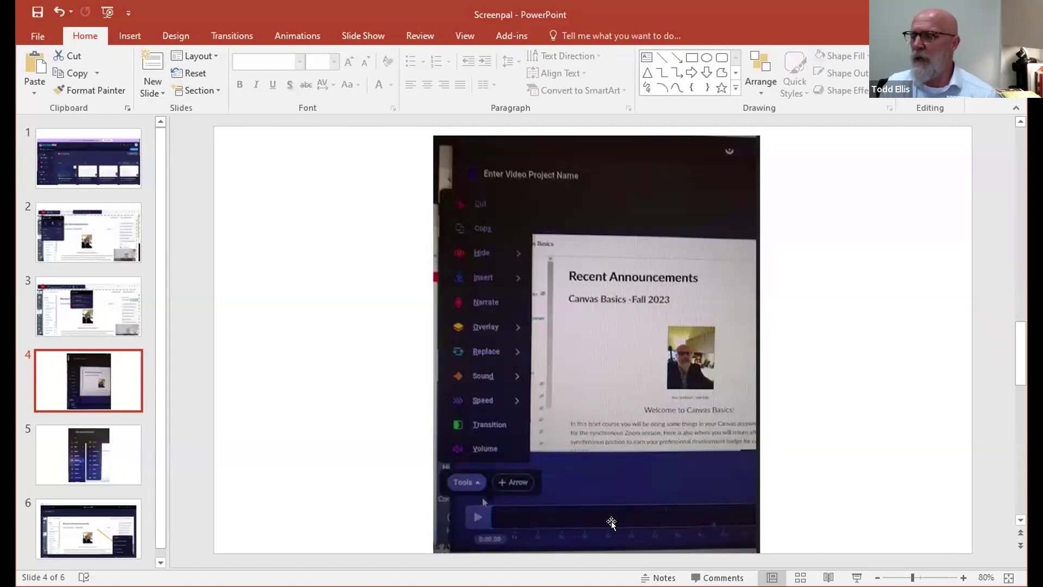
click(129, 429)
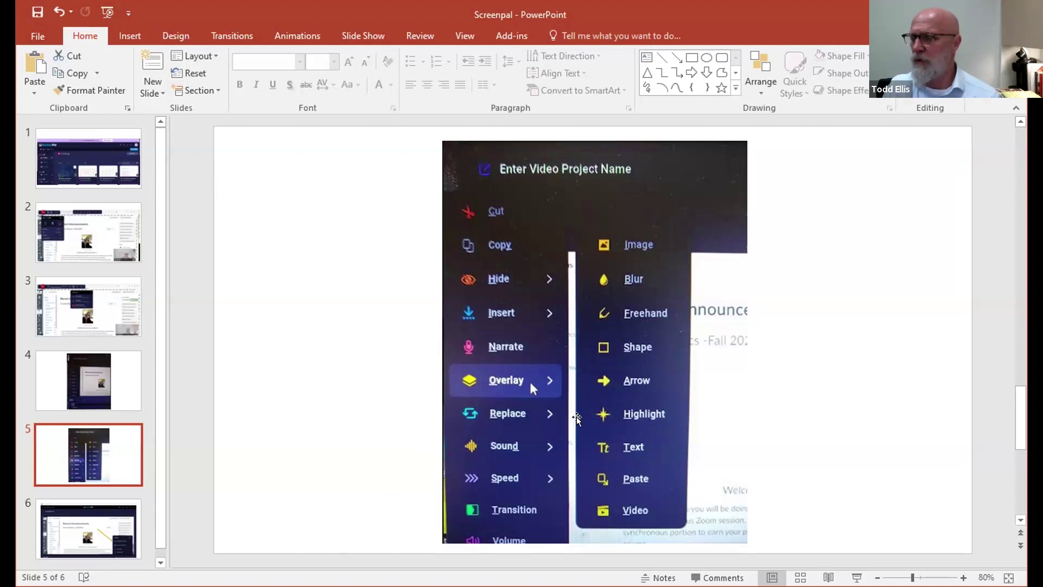
click(96, 524)
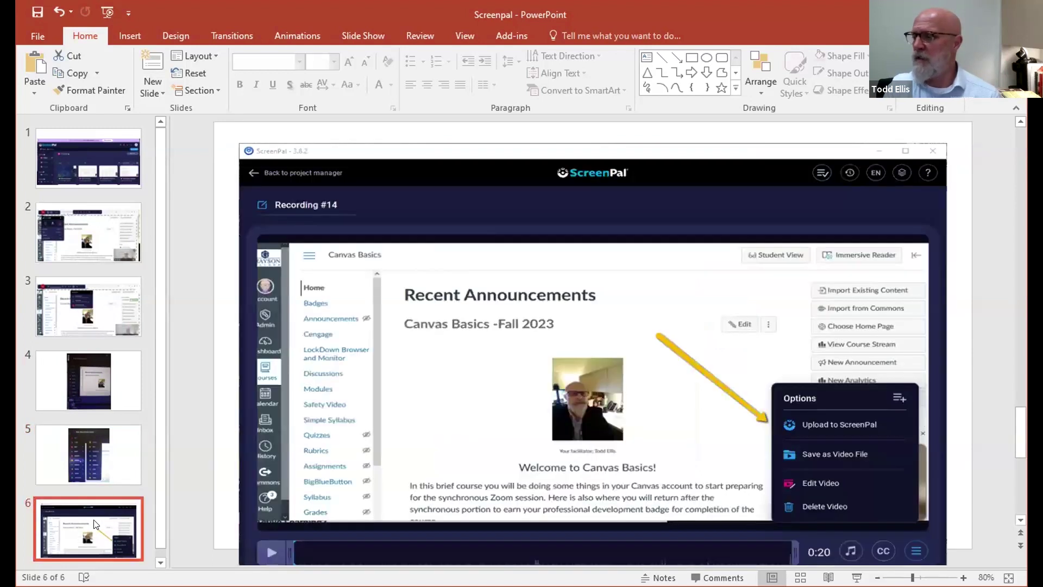
click(104, 443)
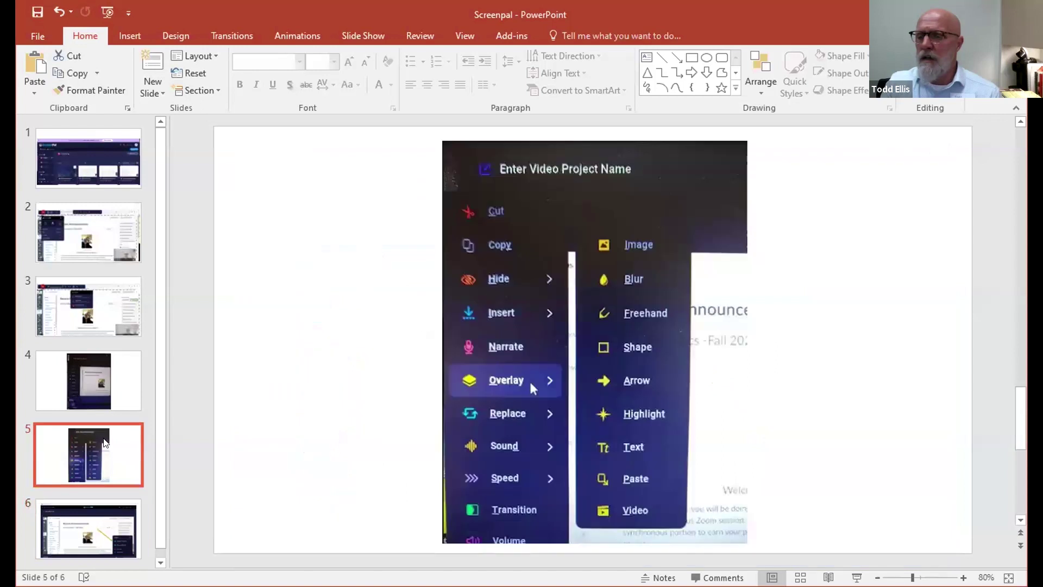
click(93, 294)
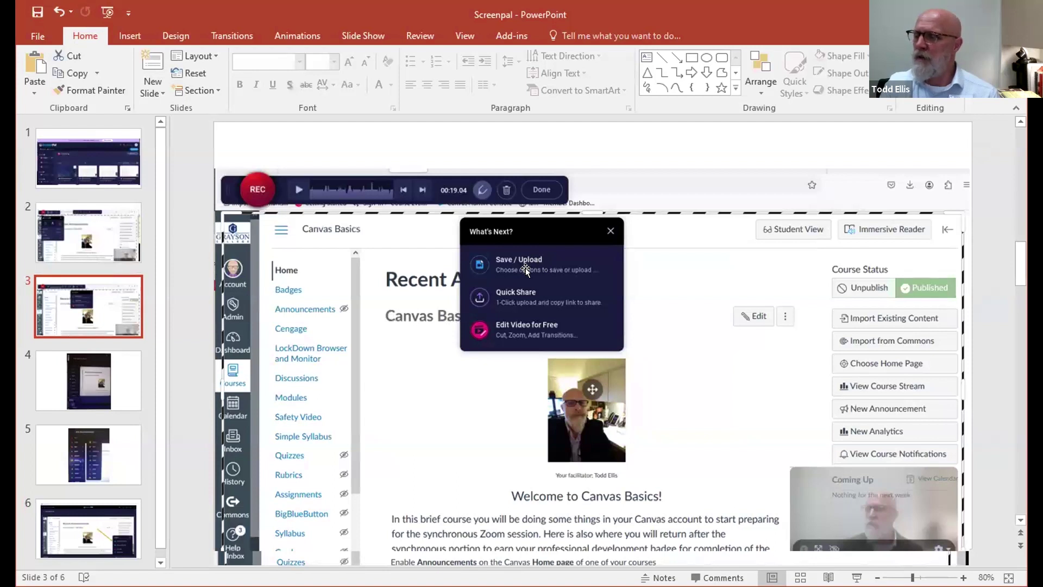
click(84, 531)
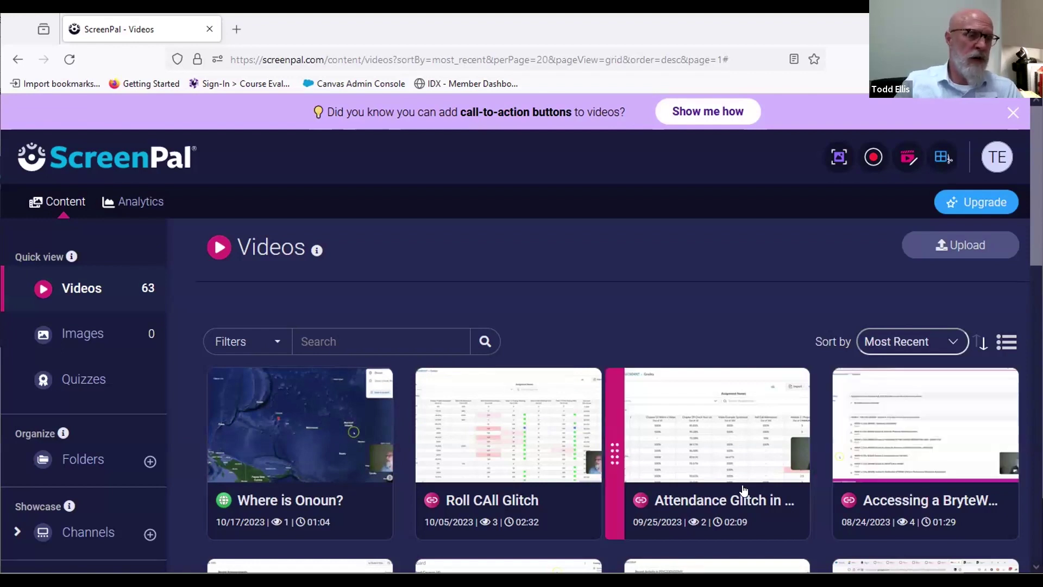
Switch to ScreenPal in the browser, browse the video library and open the details of the "Where is Onoun?" video.
mouse_move(333, 453)
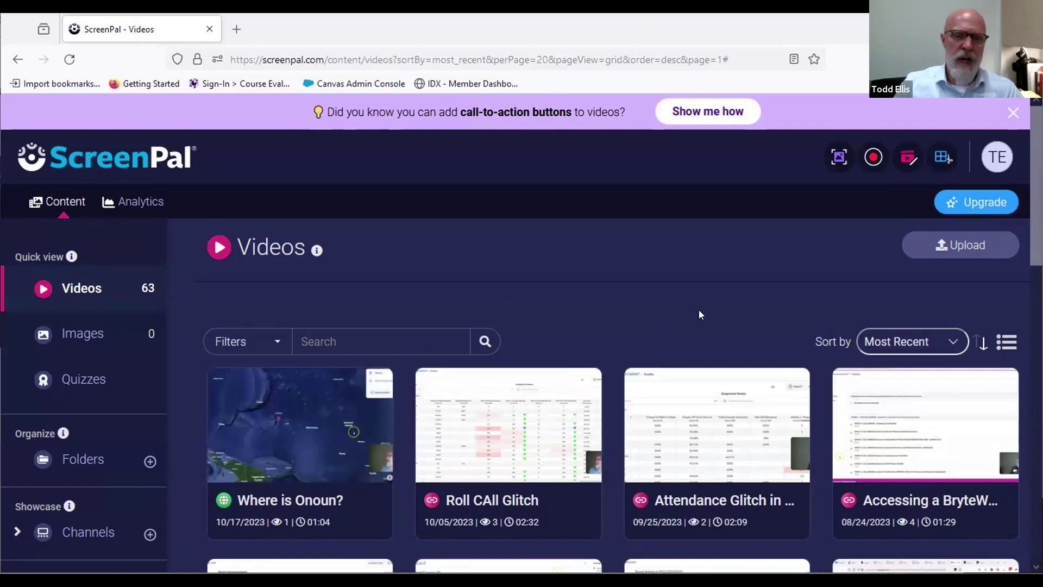
scroll(700, 310, down, 3)
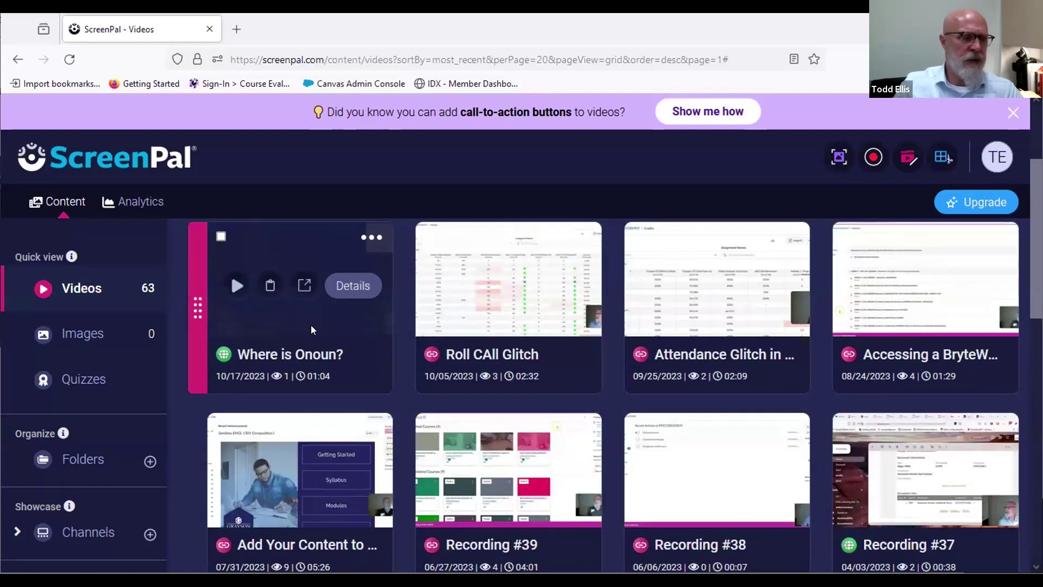
scroll(373, 368, up, 2)
click(351, 361)
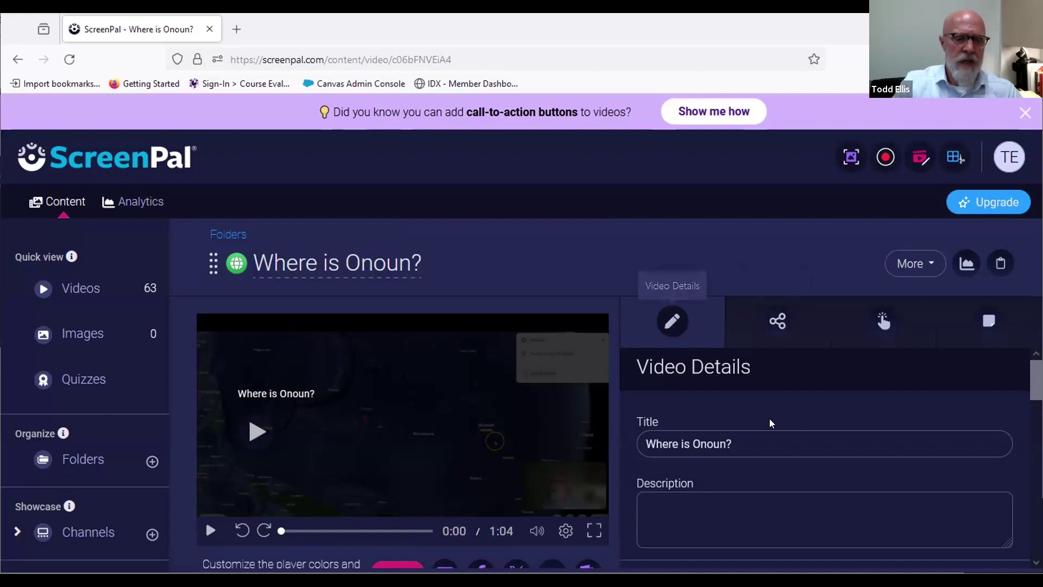
Review the video's publishing and visibility settings and open its sharing options with the direct link.
scroll(769, 422, down, 2)
scroll(741, 408, up, 2)
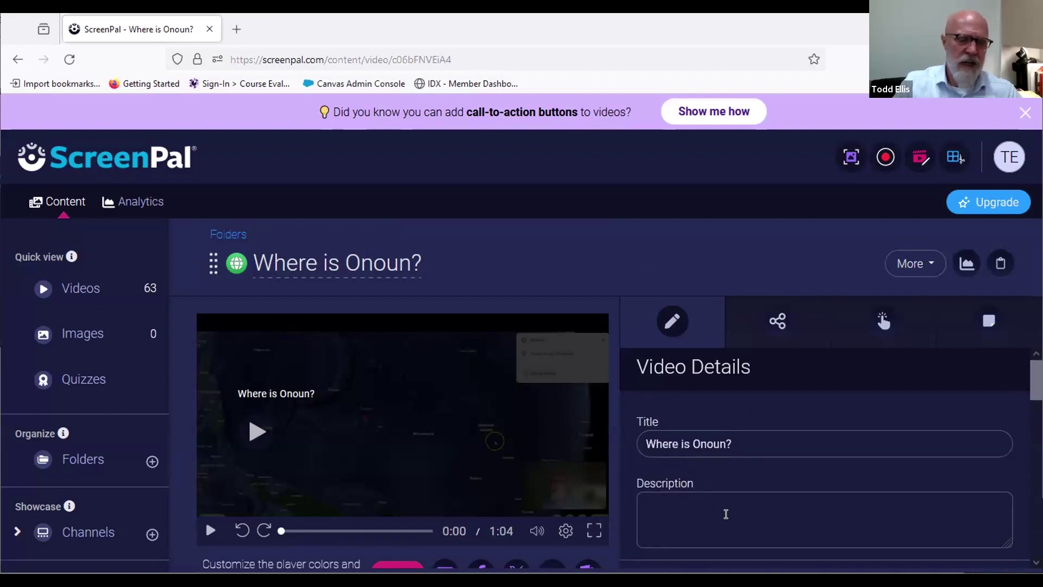
scroll(747, 503, down, 2)
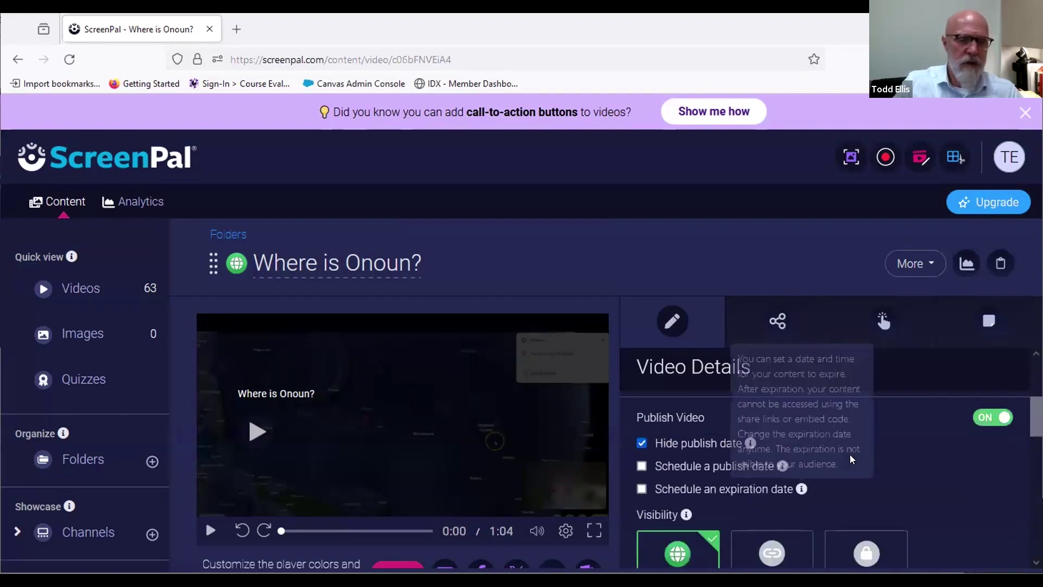
scroll(900, 460, down, 2)
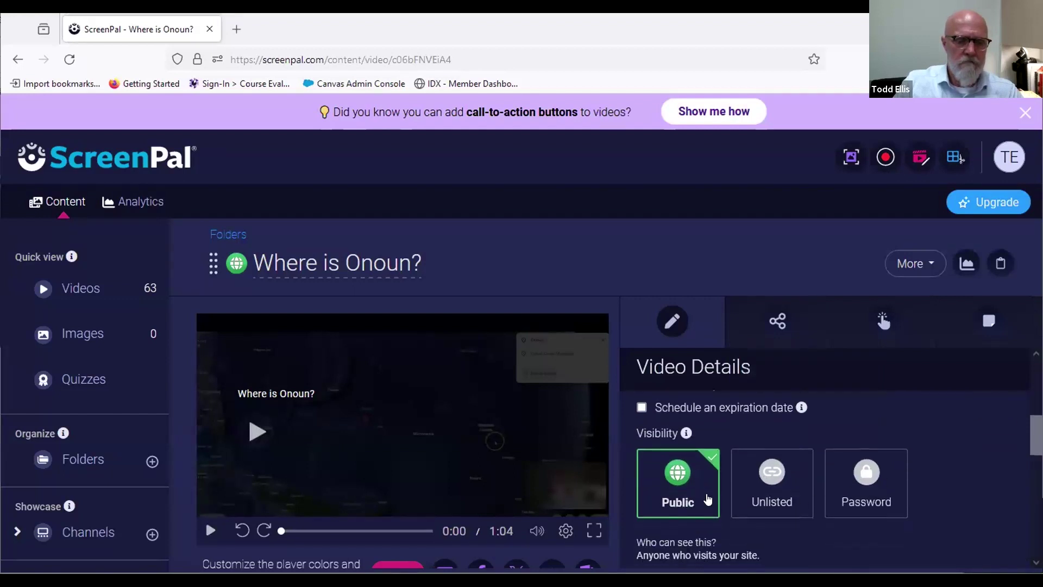
scroll(706, 496, up, 4)
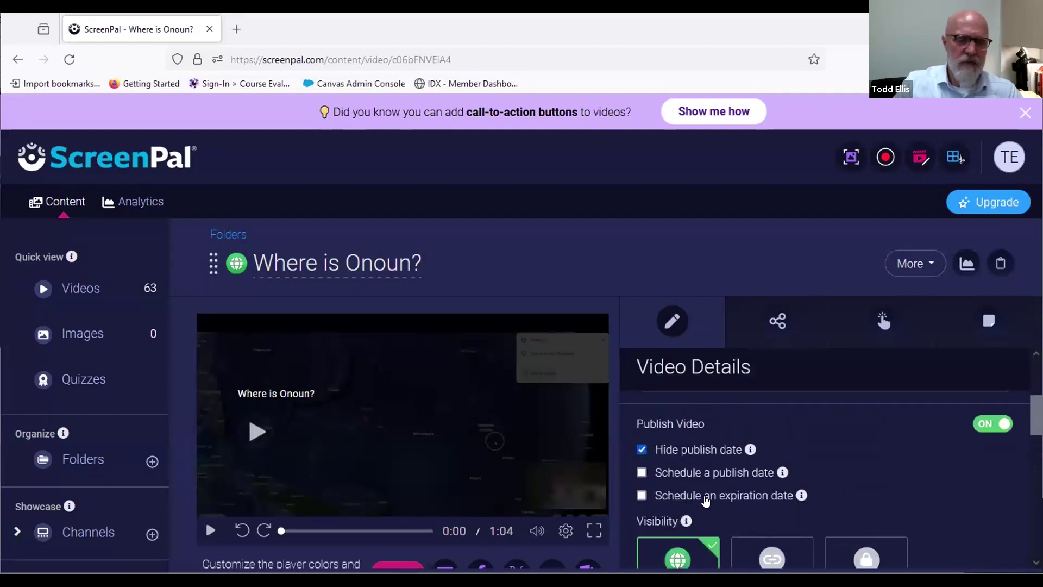
click(778, 321)
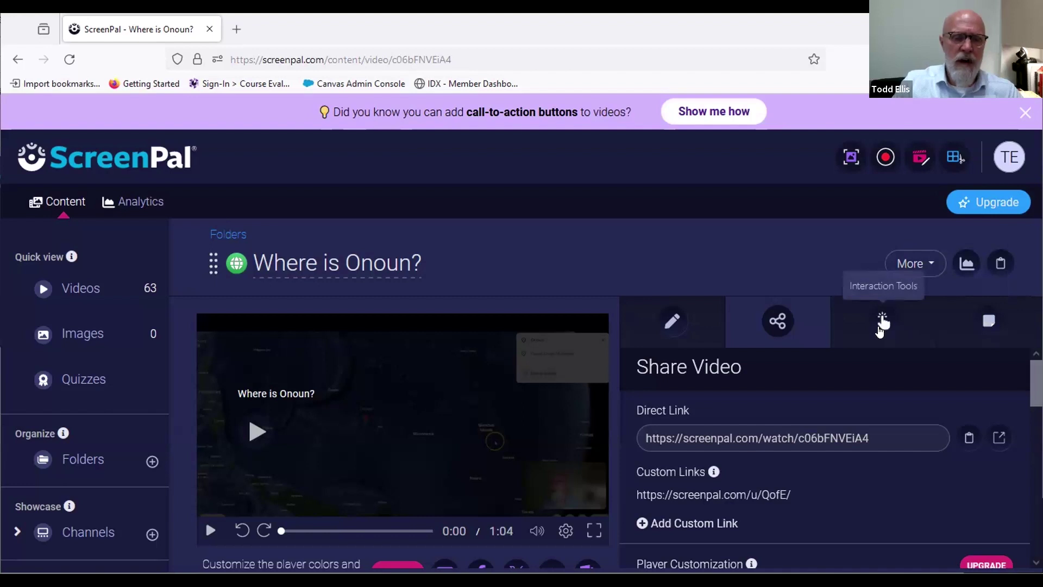
Look at the video's interaction tools, then return to its sharing options and examine the direct link and embed settings.
click(883, 321)
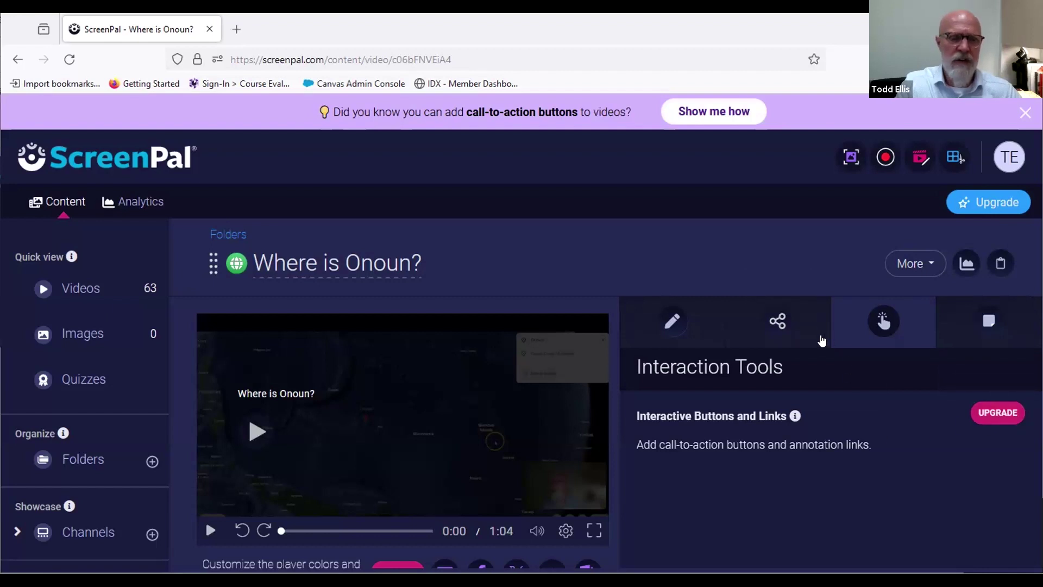
click(783, 322)
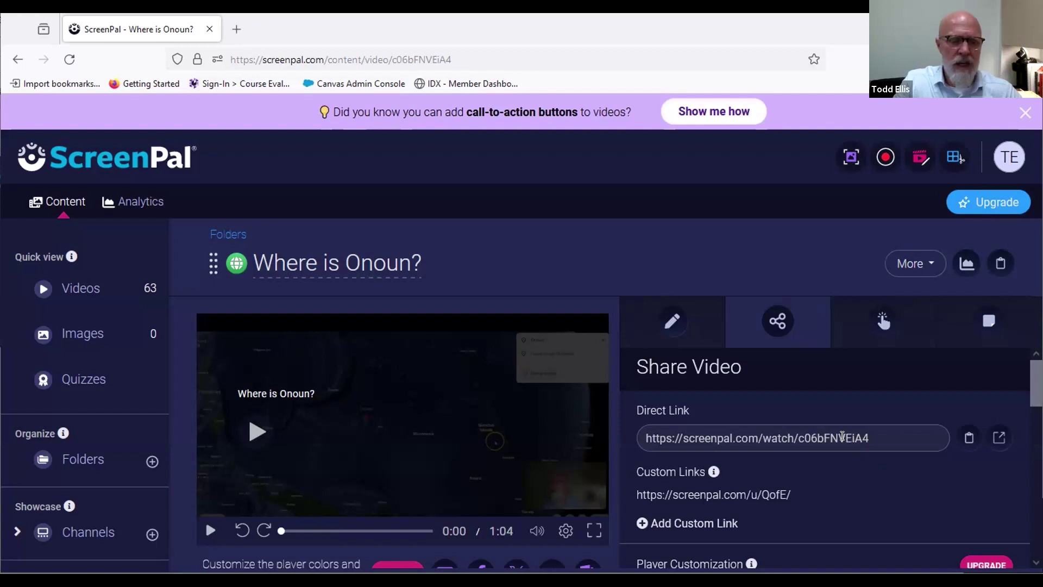
scroll(932, 495, down, 5)
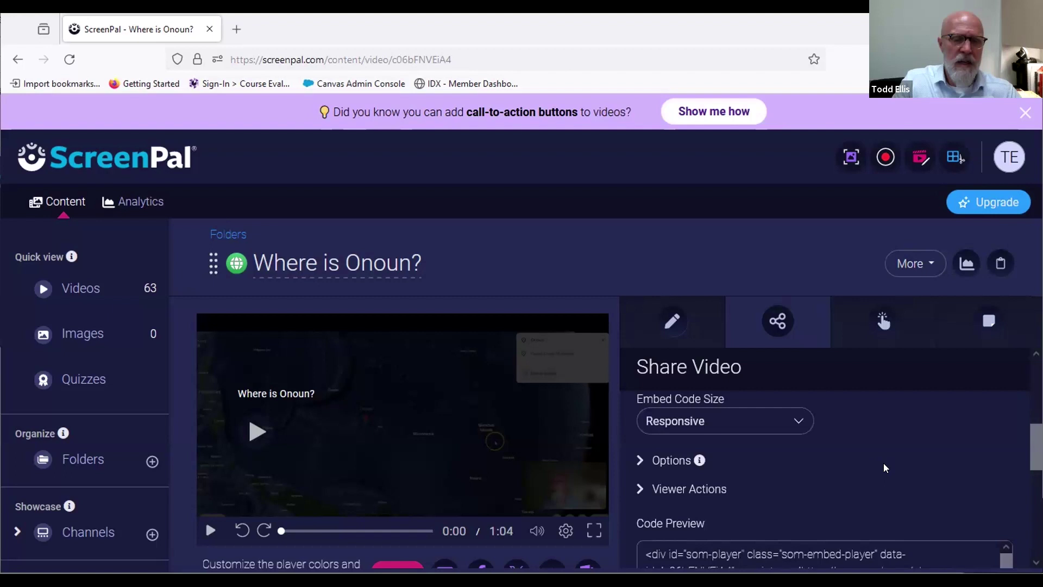
scroll(883, 465, up, 5)
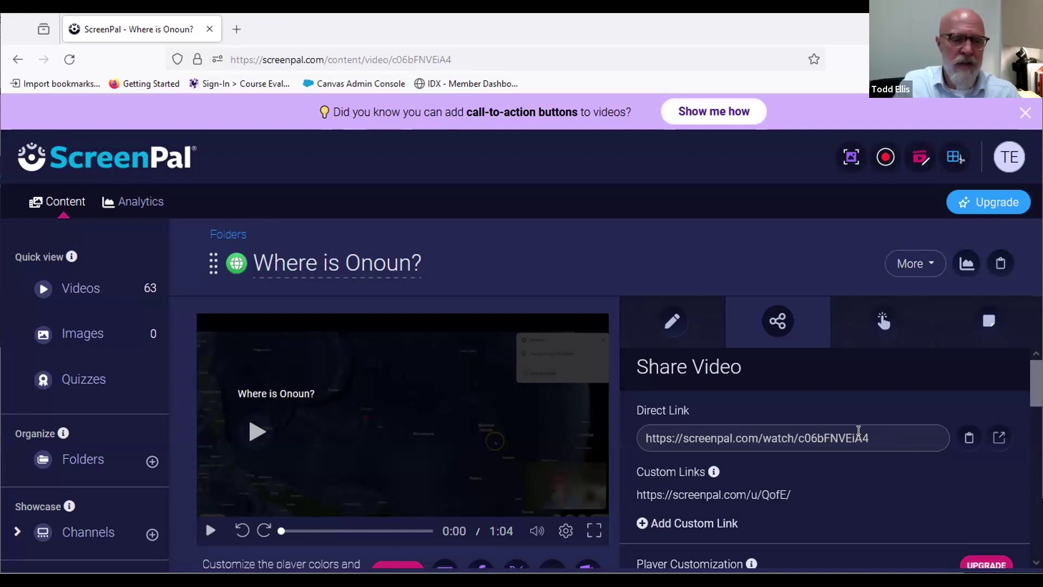
scroll(870, 467, down, 5)
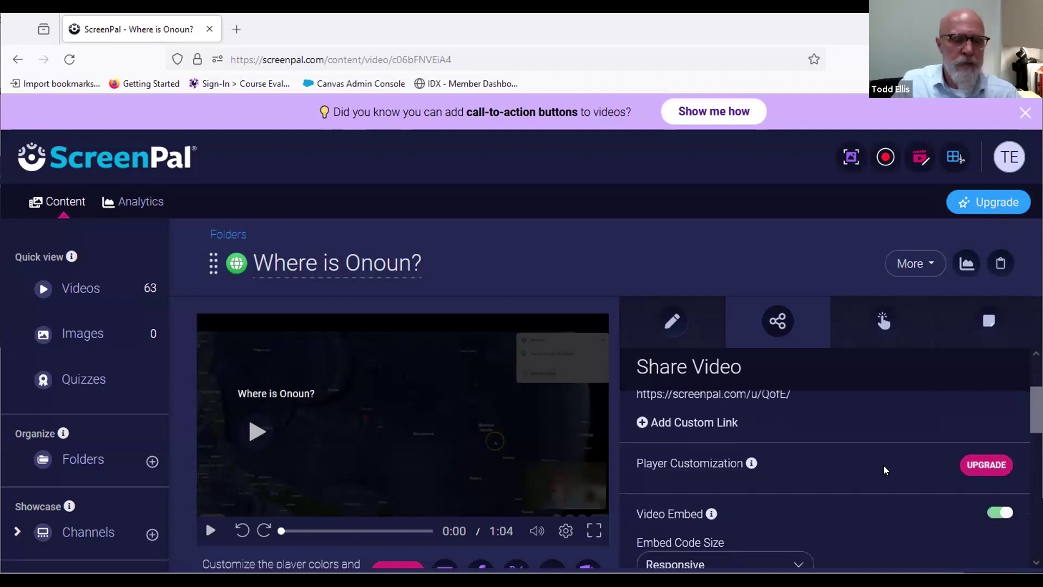
scroll(885, 474, up, 2)
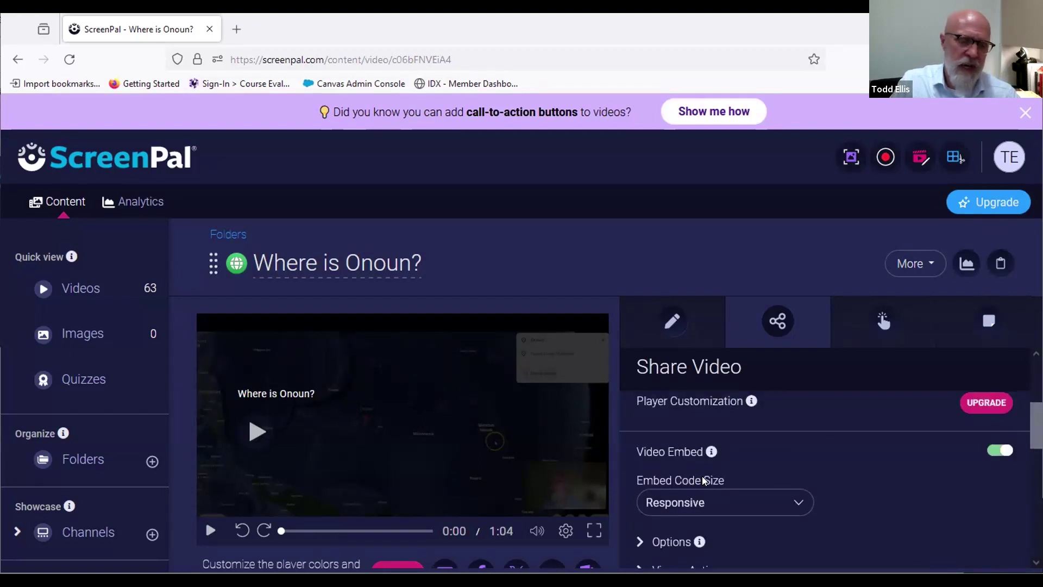
scroll(824, 486, down, 3)
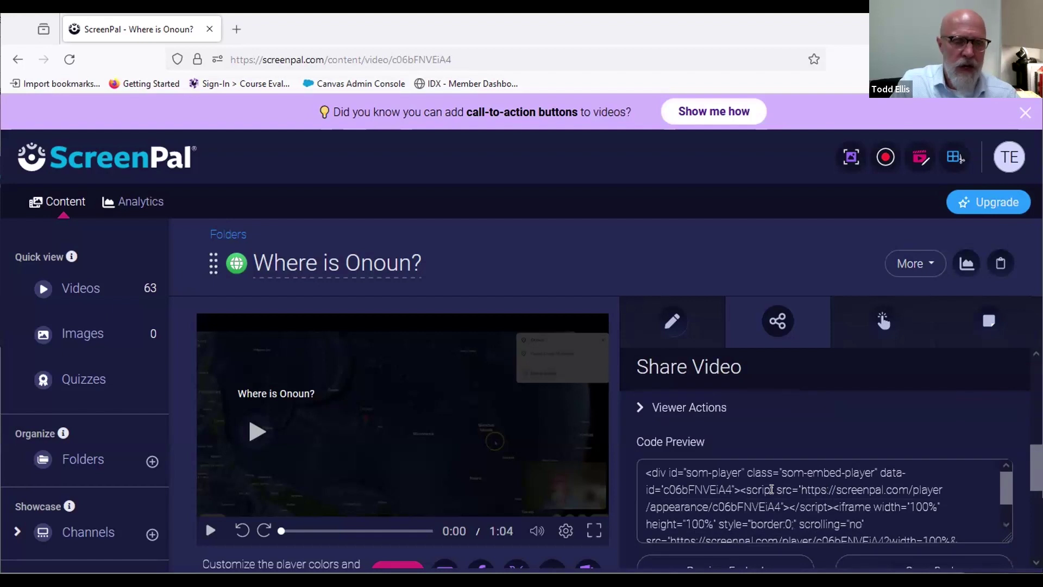
scroll(837, 495, up, 2)
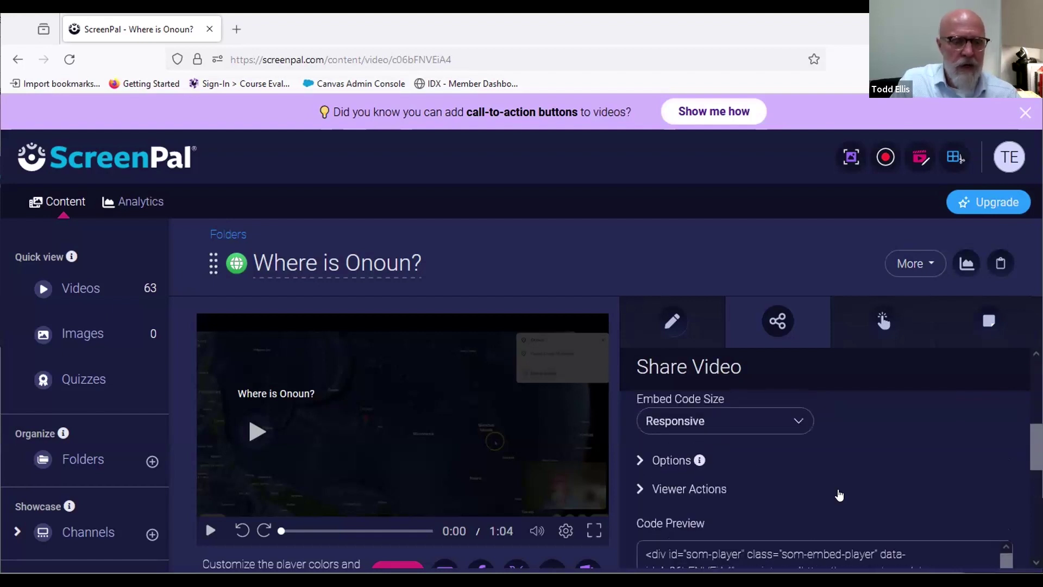
scroll(840, 494, up, 2)
scroll(814, 489, down, 2)
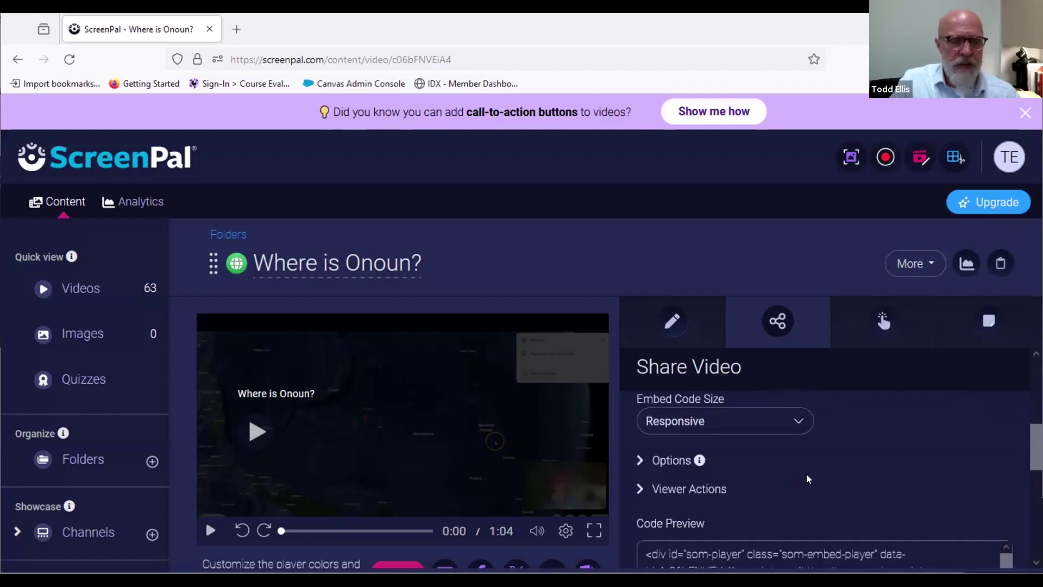
Review the available embed code sizes, keep Responsive, and examine the embed code preview.
click(799, 424)
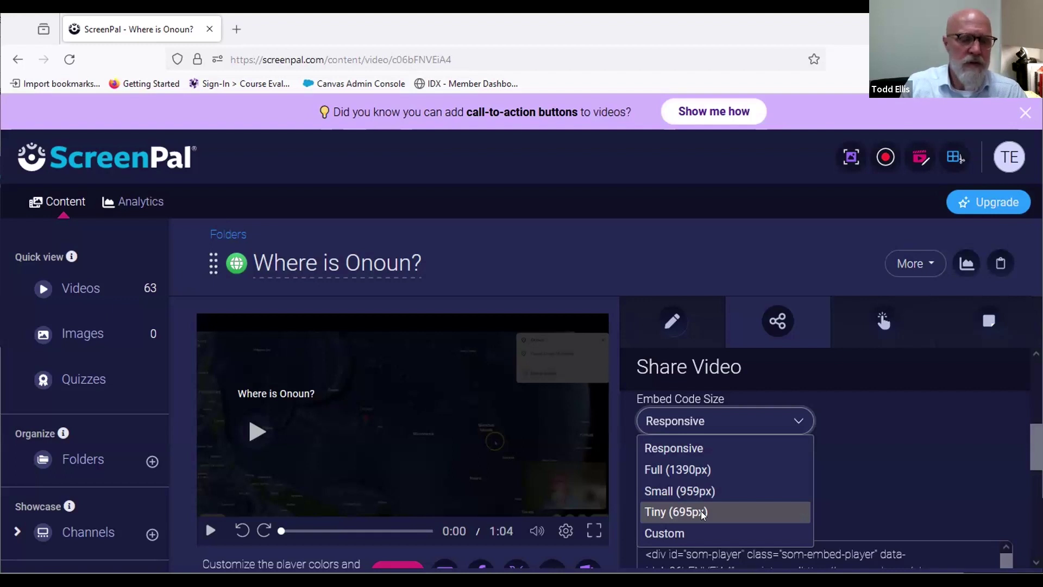
click(711, 450)
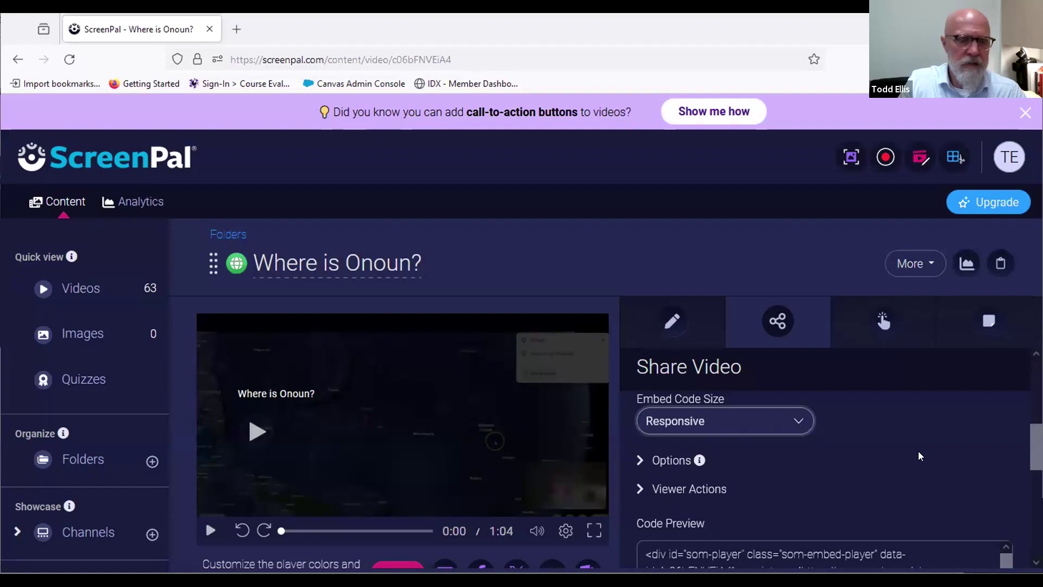
scroll(918, 456, down, 3)
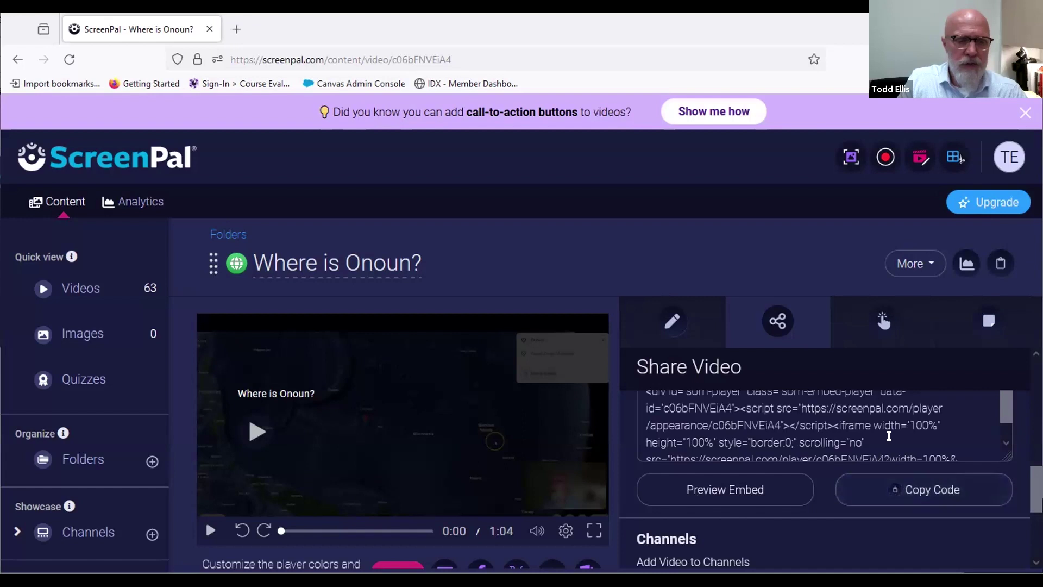
scroll(889, 436, up, 1)
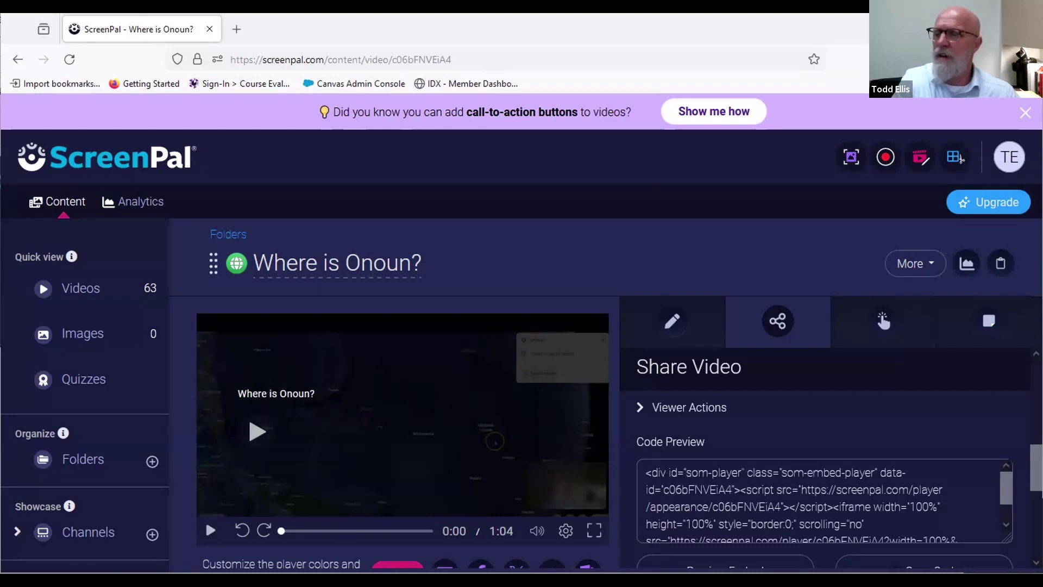
Switch to the Canvas "Video Test" assignment, open the embed code dialog from its editor, and close it without adding code.
key(alt+Tab)
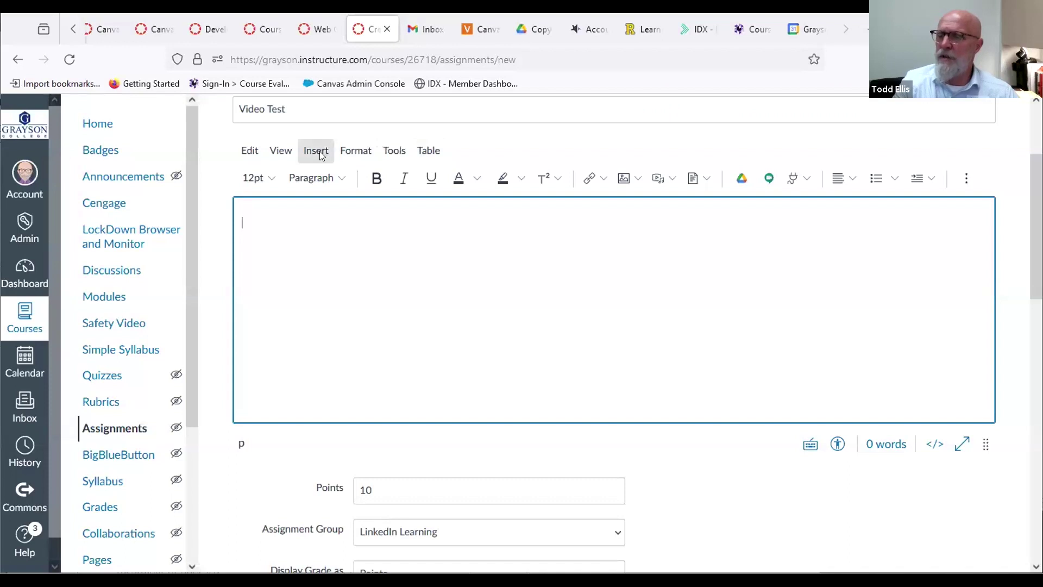
click(320, 151)
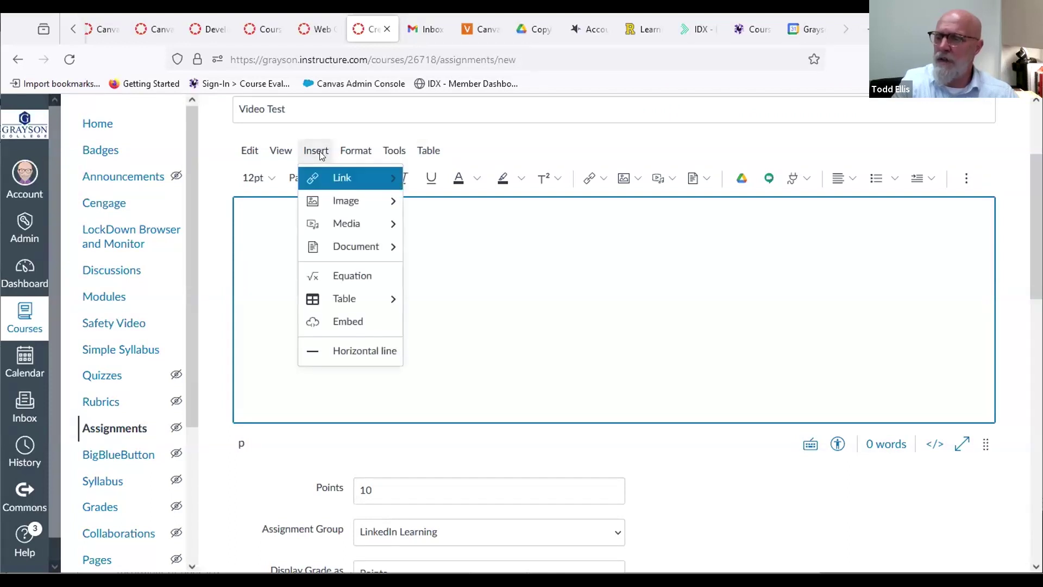
mouse_move(341, 225)
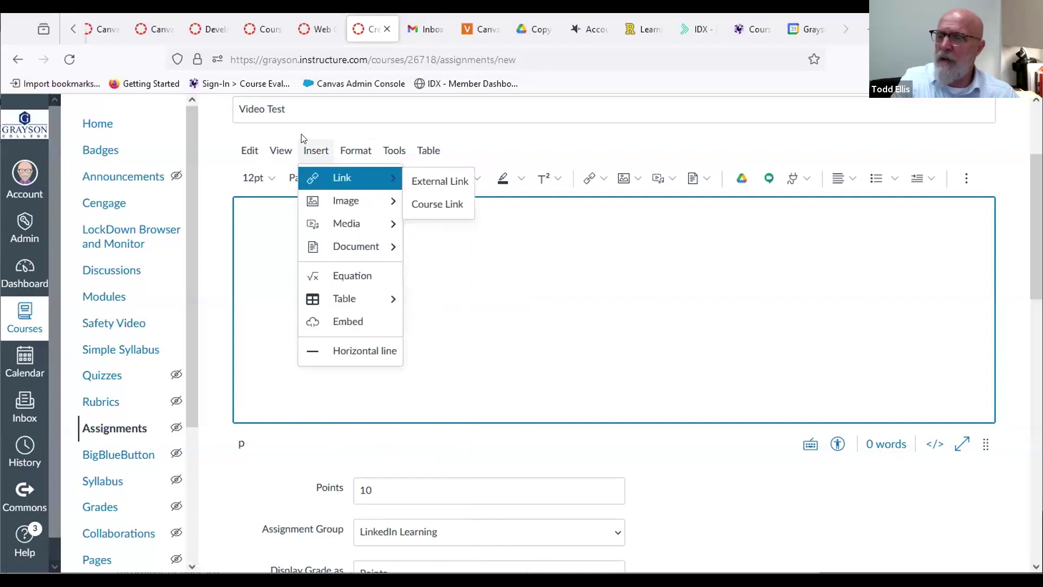
click(343, 323)
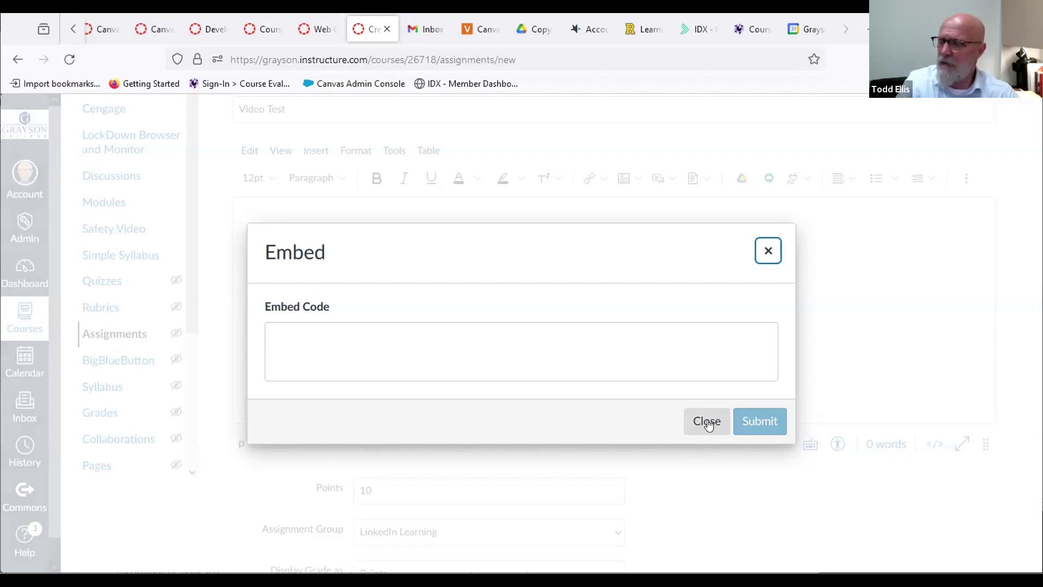
click(770, 252)
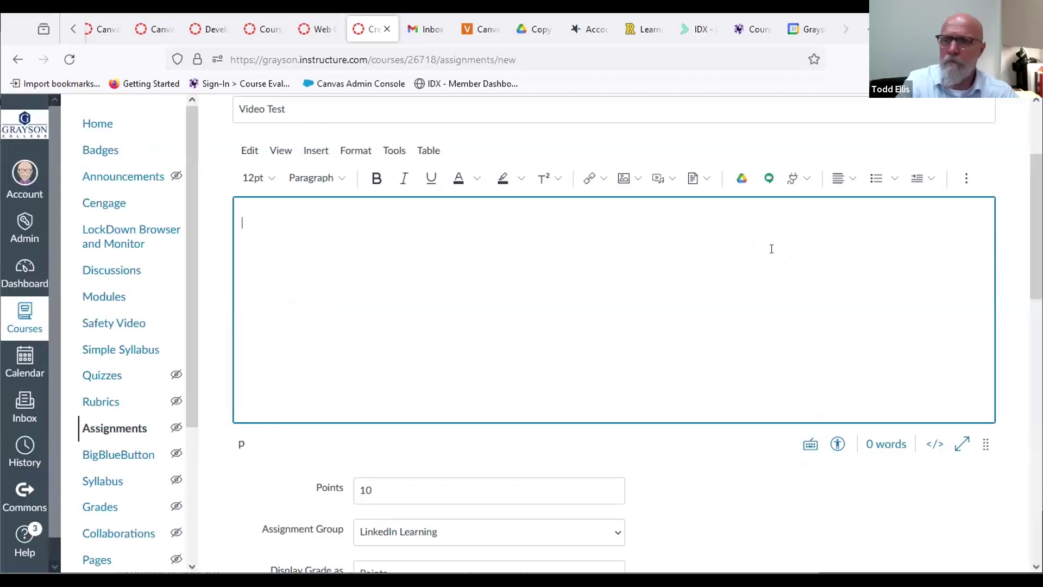
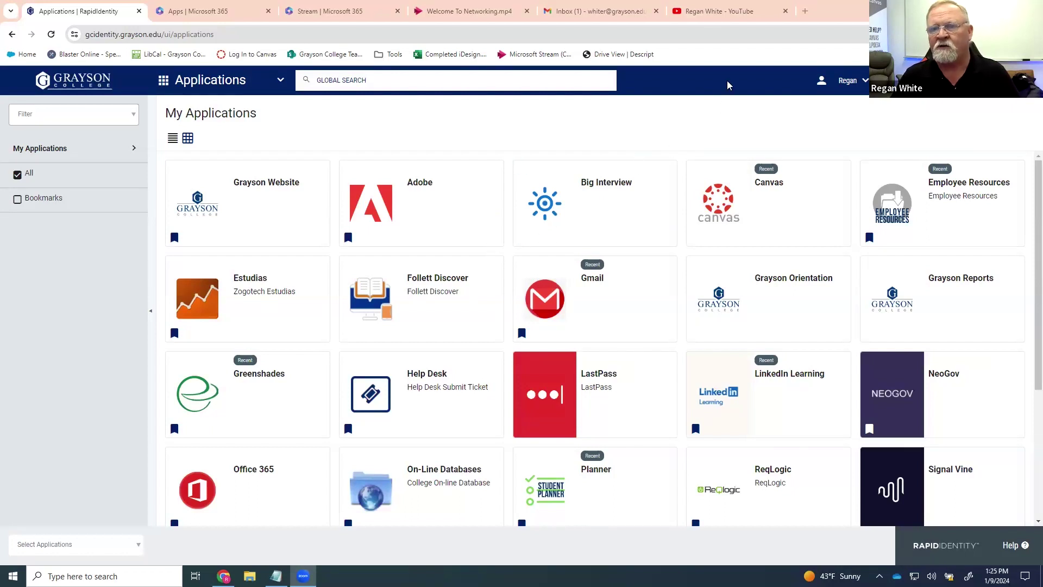
Go to the YouTube channel page and start a new video upload.
mouse_move(705, 12)
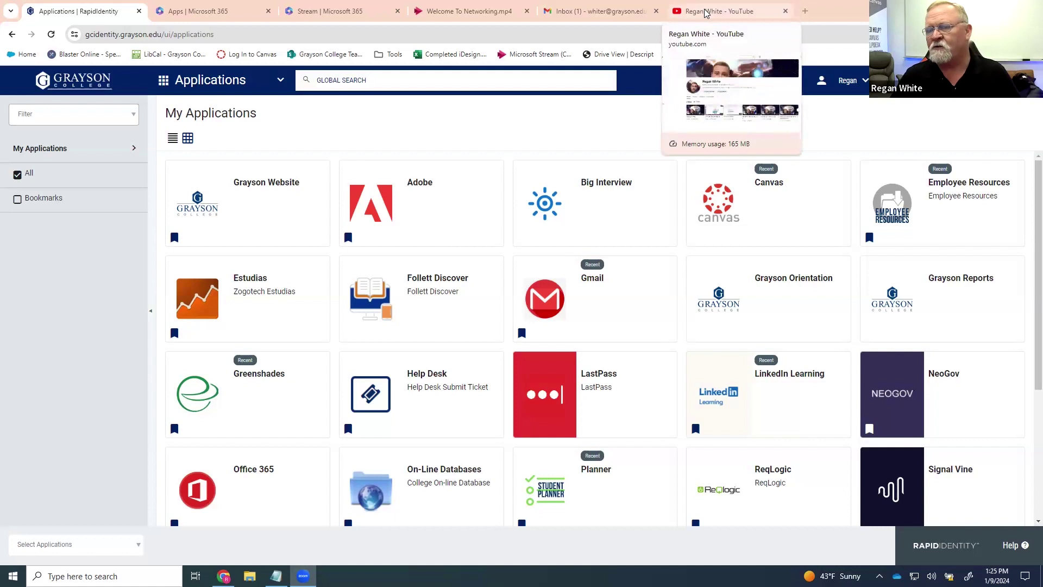
click(705, 12)
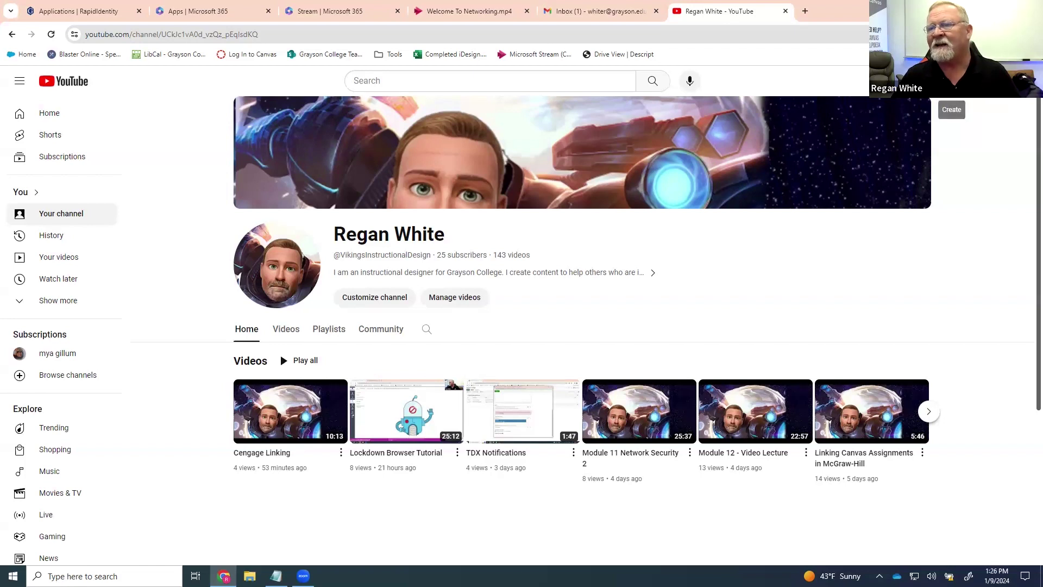
click(951, 80)
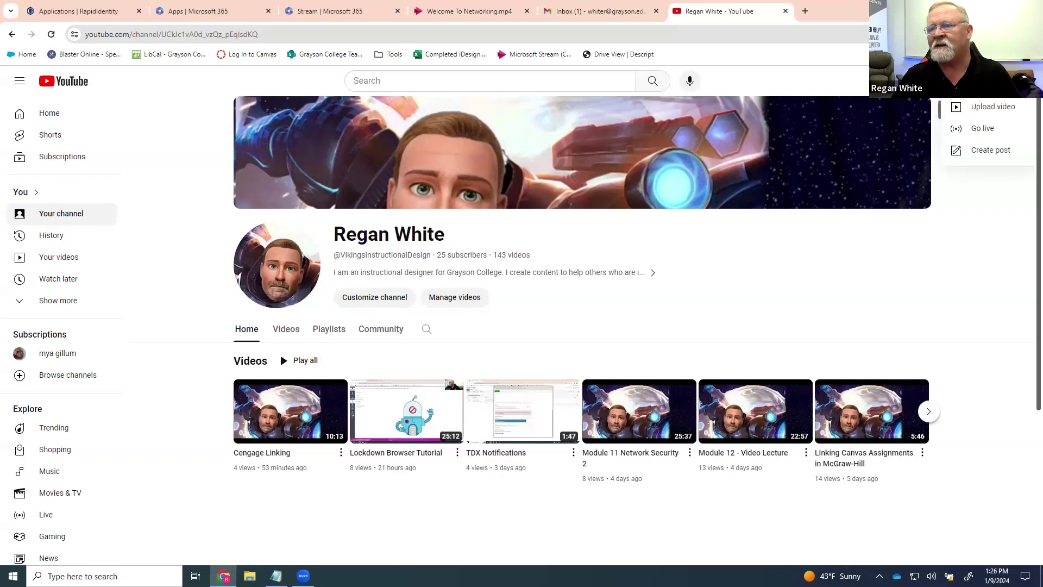
click(988, 107)
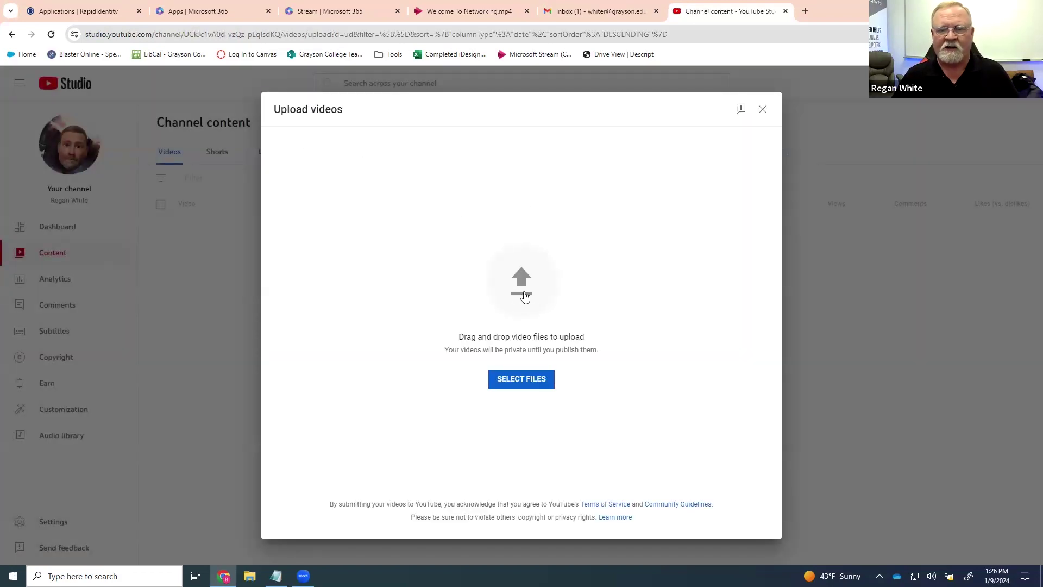
Upload CengageLinking.mp4 from the Cengage Linking folder on the My Passport (F:) drive.
click(519, 381)
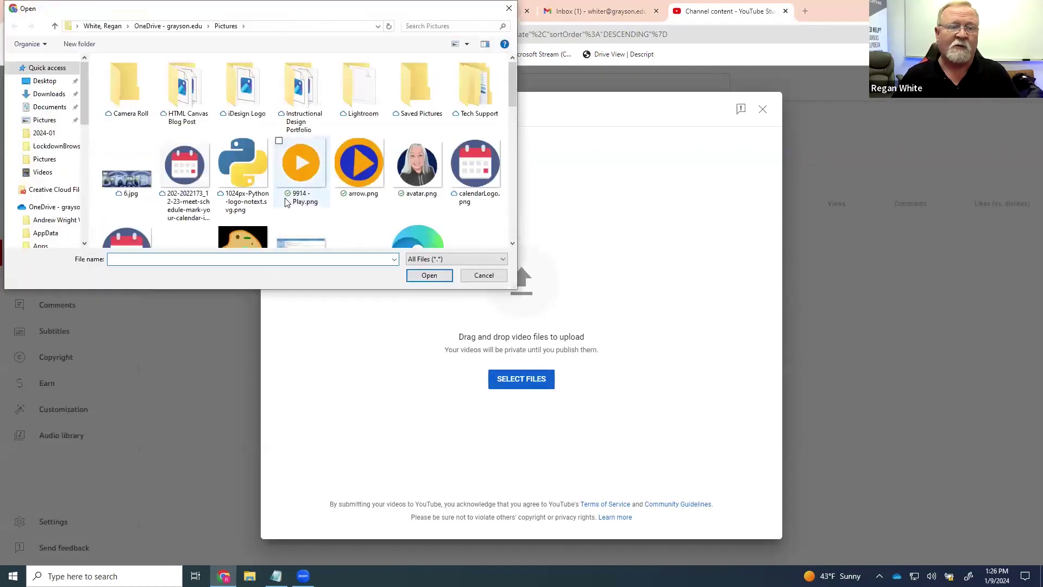
click(40, 173)
scroll(49, 176, down, 7)
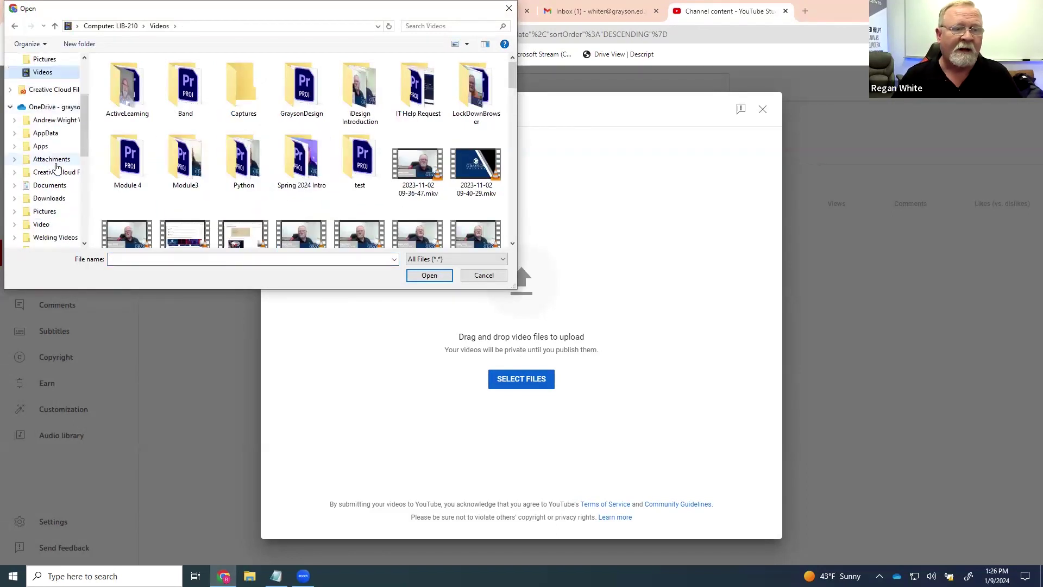
scroll(57, 212, down, 2)
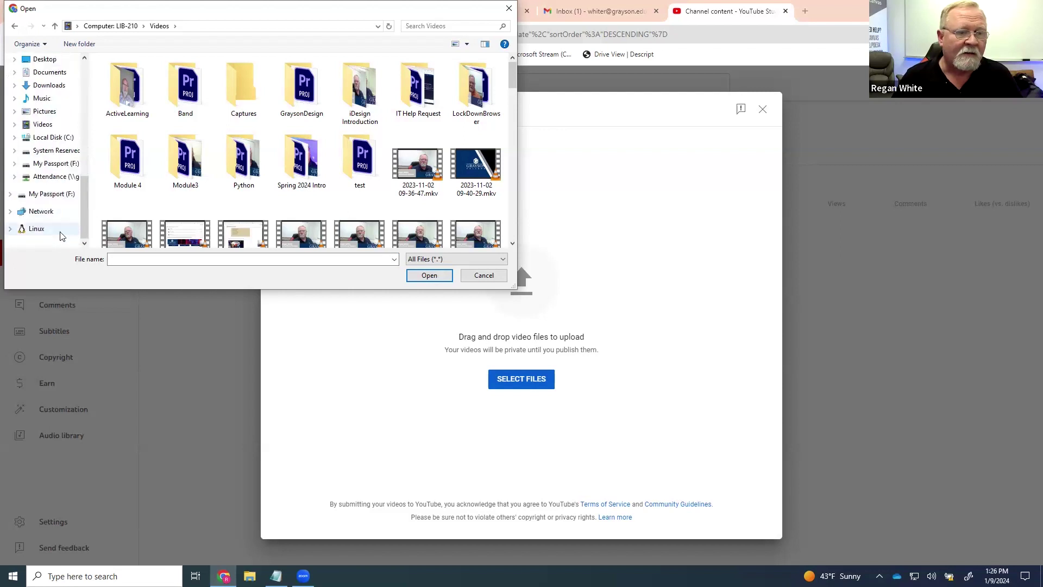
click(56, 194)
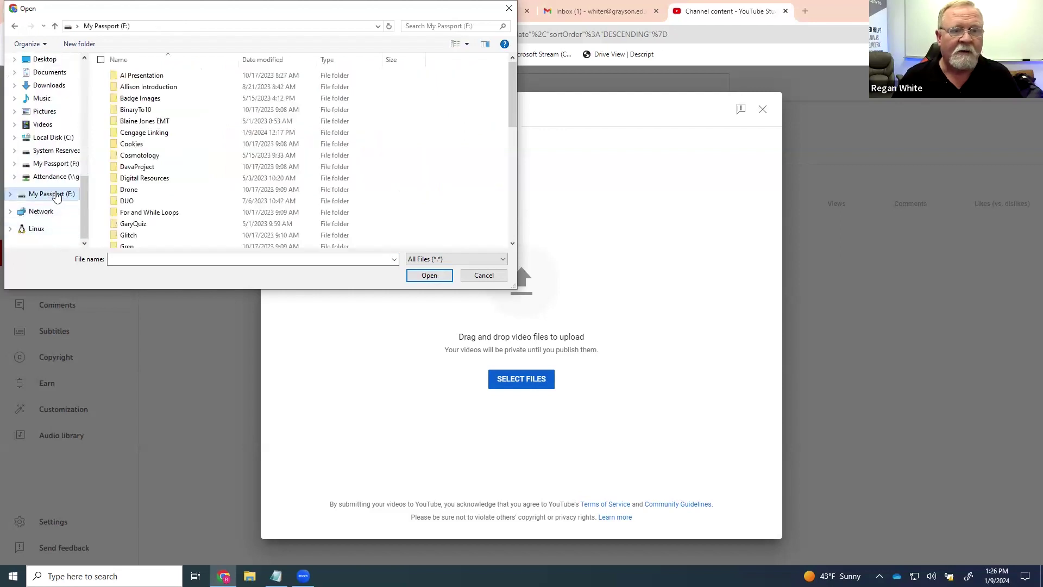
click(156, 134)
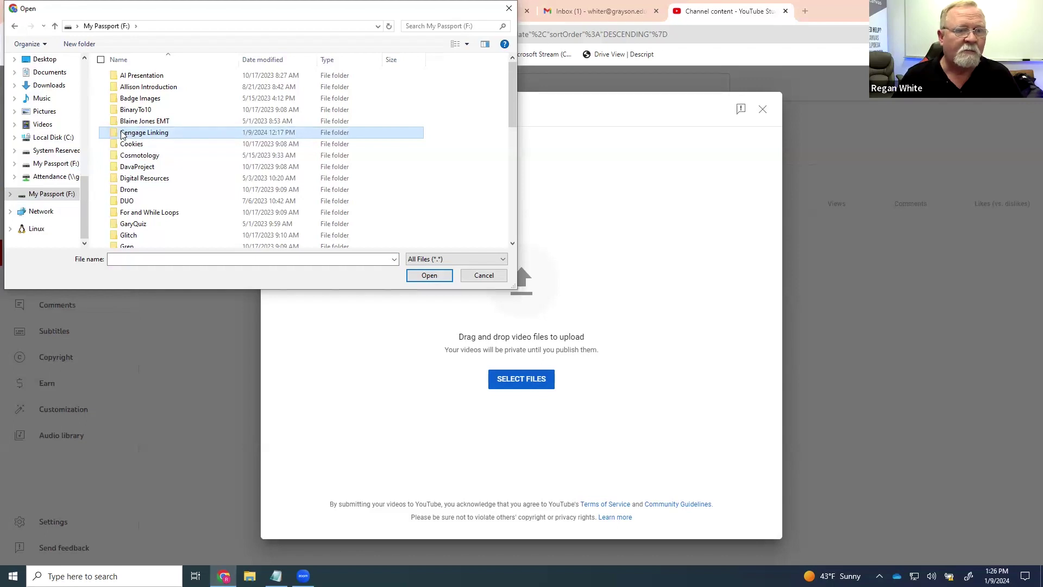
double_click(123, 135)
click(194, 97)
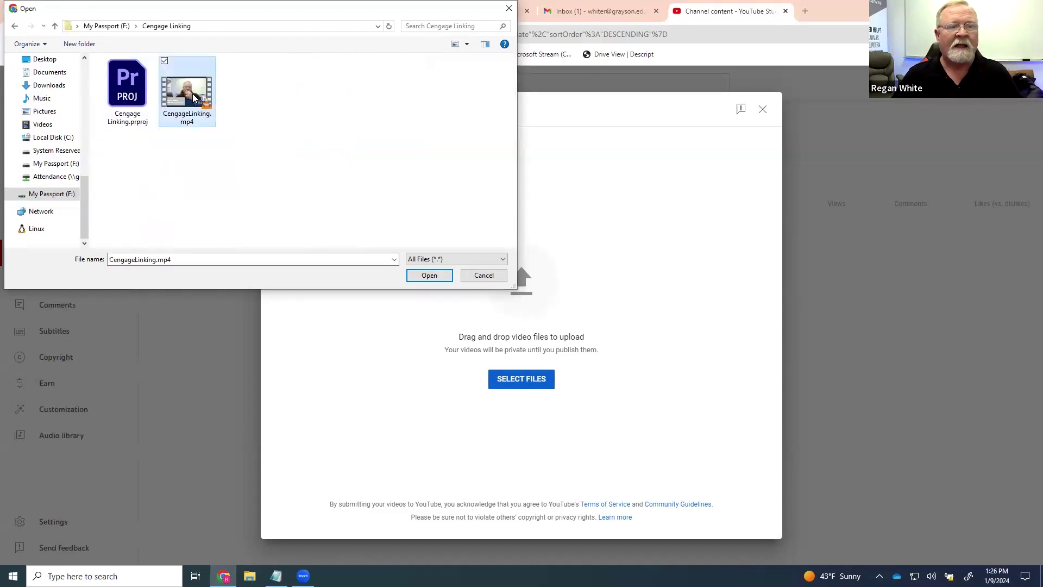
click(429, 276)
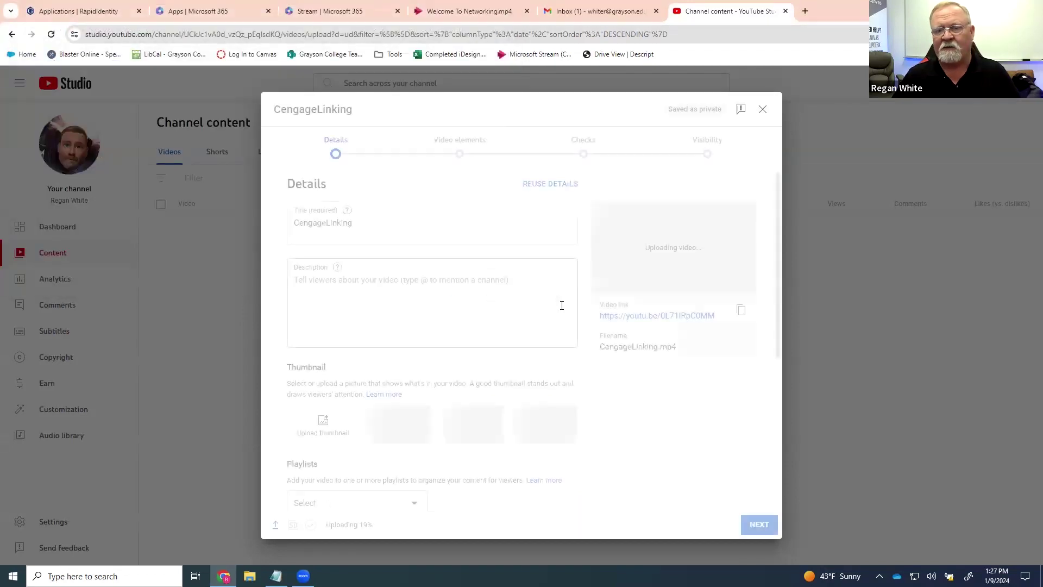
Set the uploaded video's title to "Cengage Linking 2" and go to its empty description.
click(326, 223)
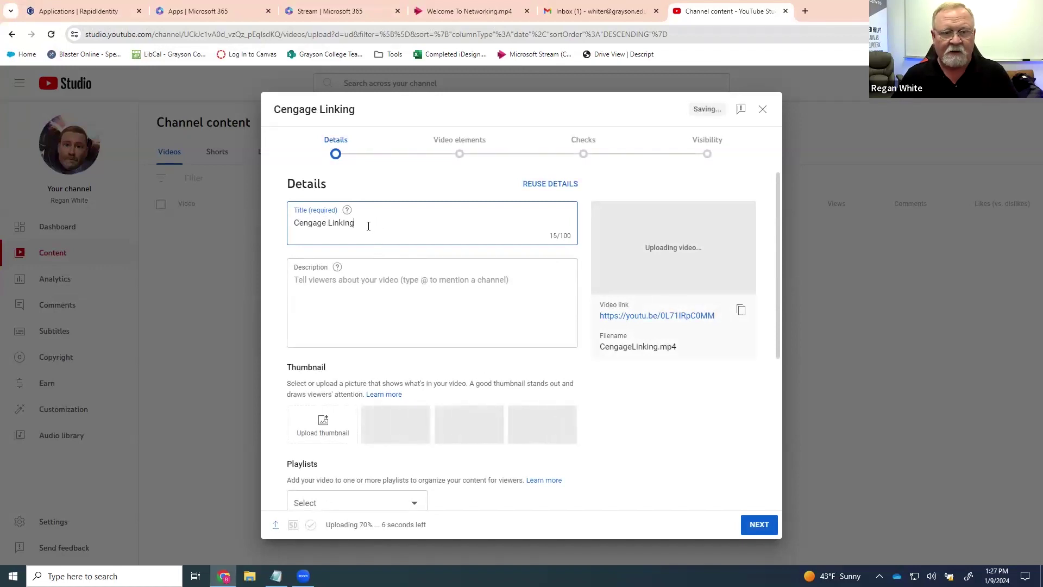
text(2)
click(355, 280)
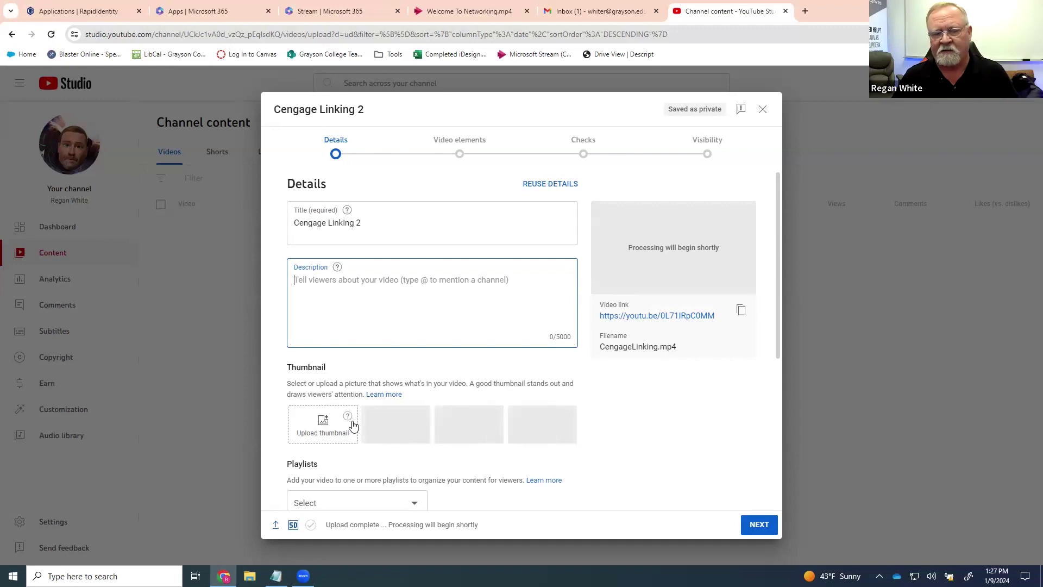
Review the playlists available for the video and close the list without choosing one.
scroll(321, 424, down, 4)
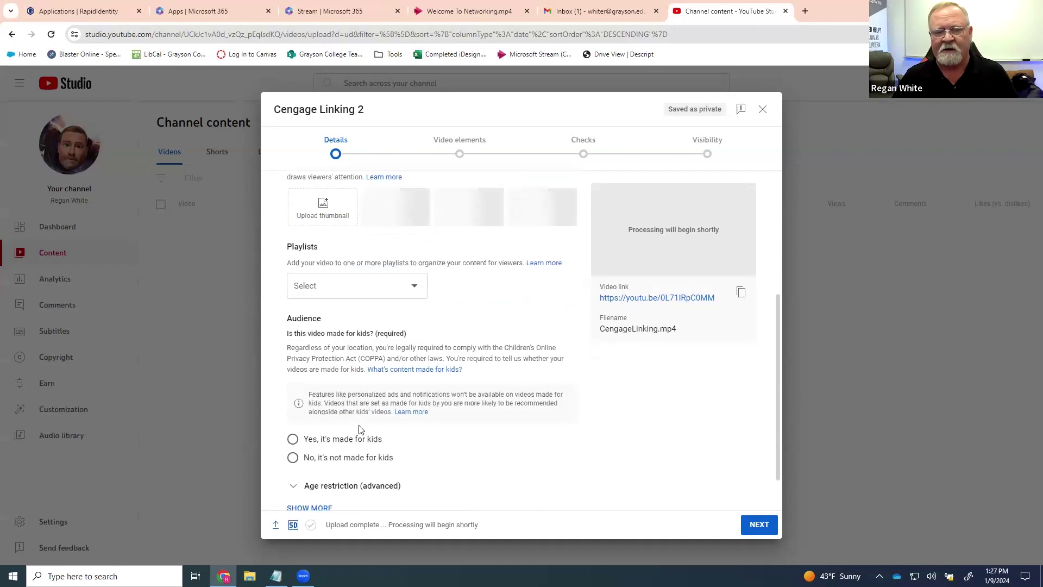
click(341, 292)
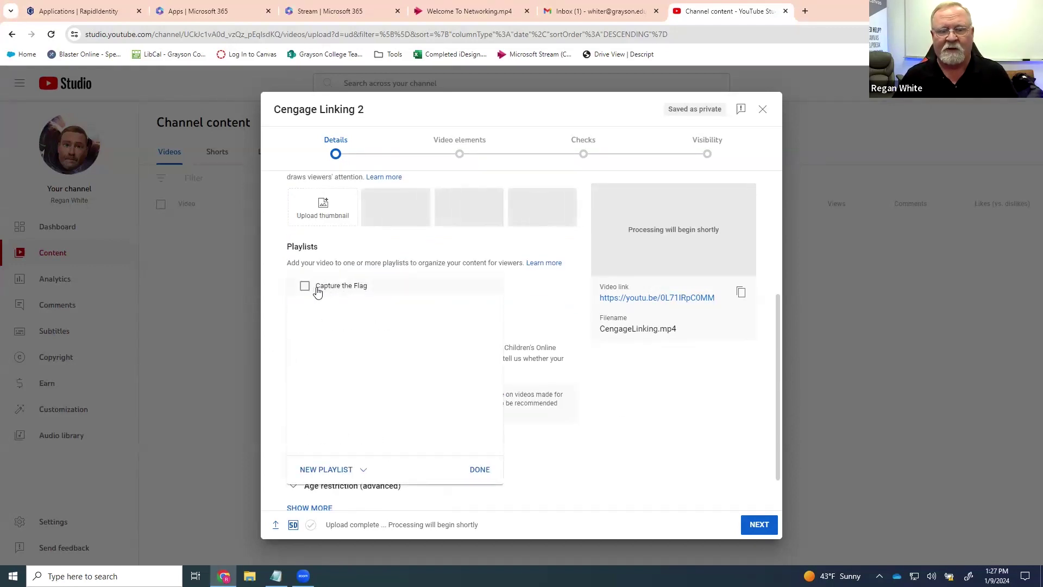
click(630, 425)
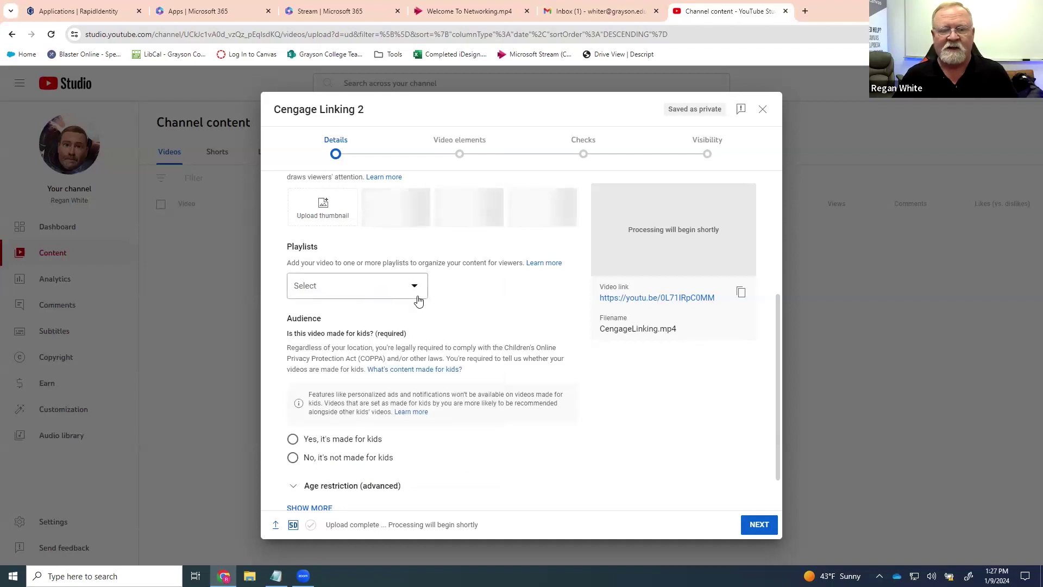
Look over the playlist choices again without picking one, and mark the video as not made for kids.
scroll(419, 298, down, 1)
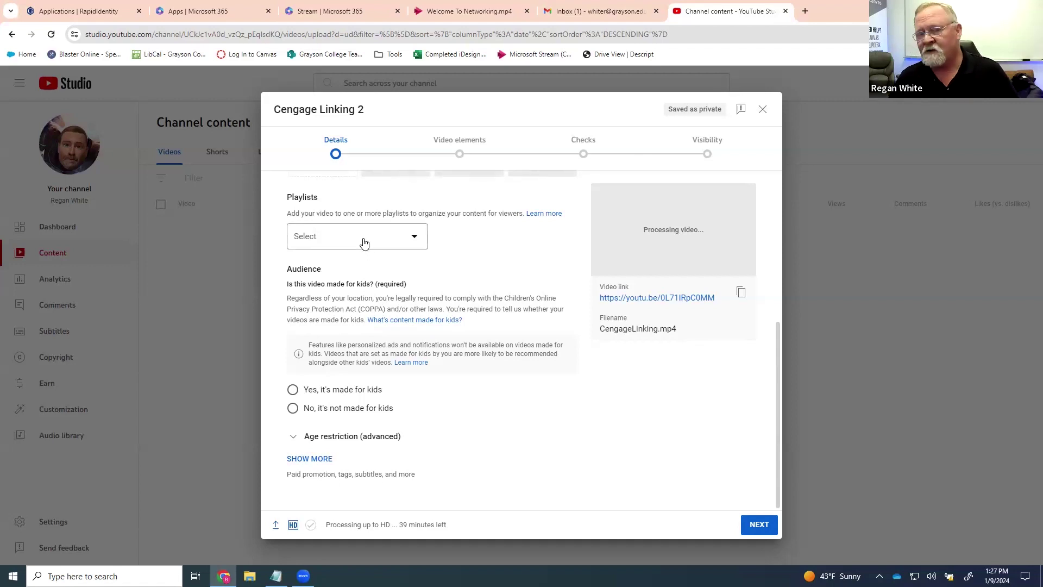
click(413, 238)
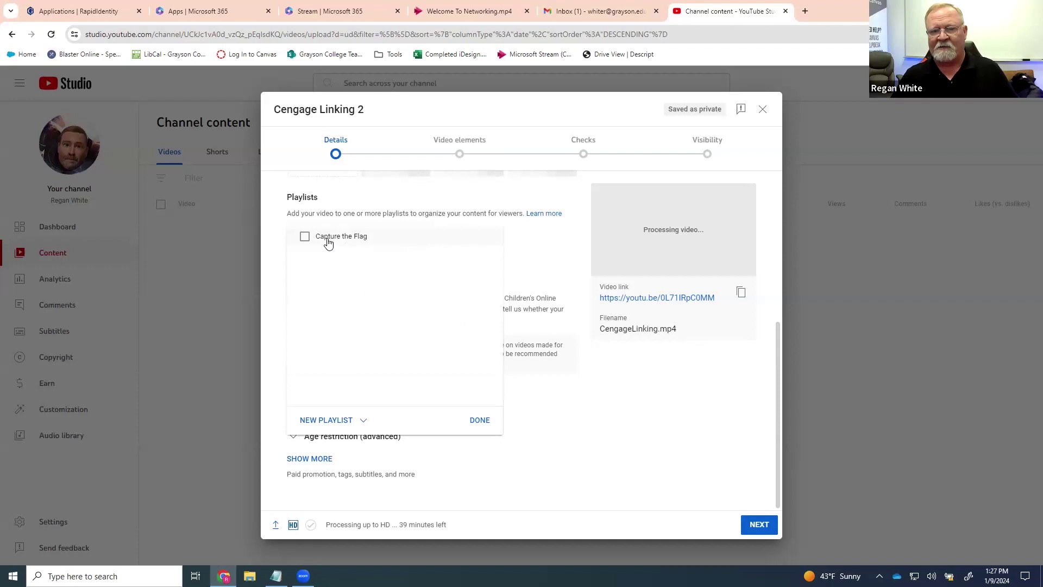
click(545, 250)
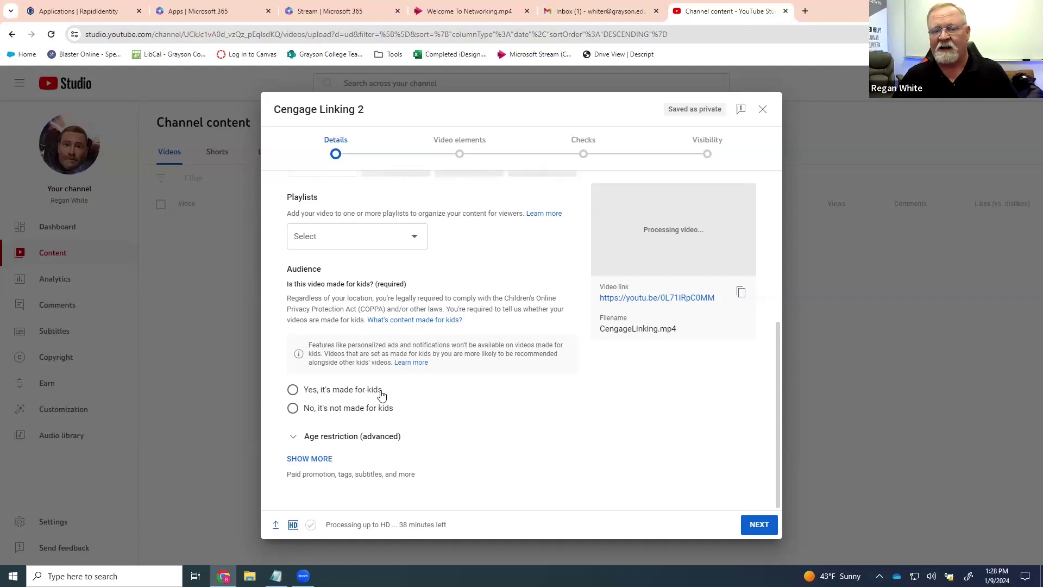
click(293, 409)
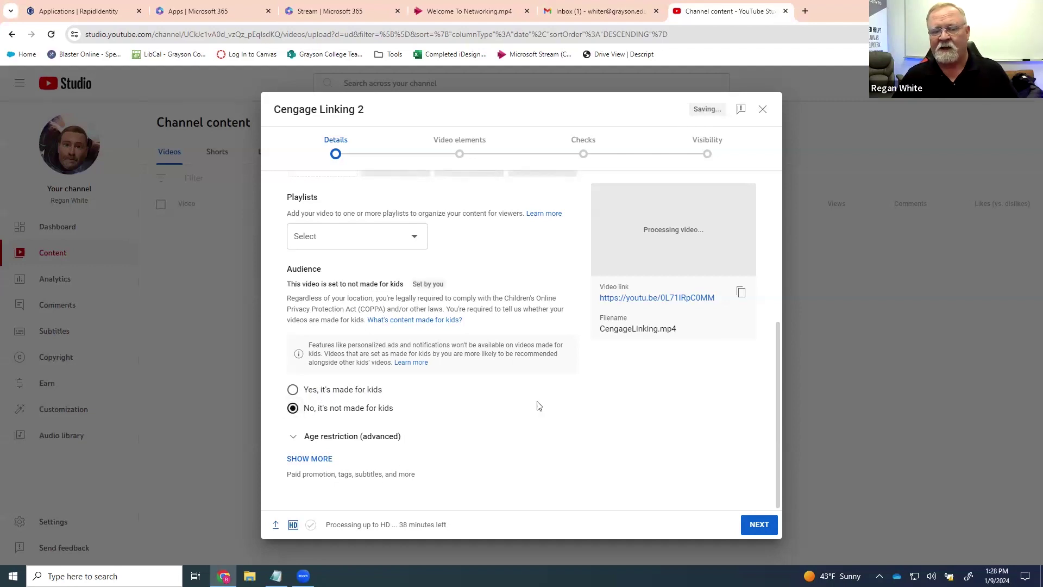
Continue past the video elements and checks, set the visibility to Public, publish the video and dismiss the processing notice.
click(758, 525)
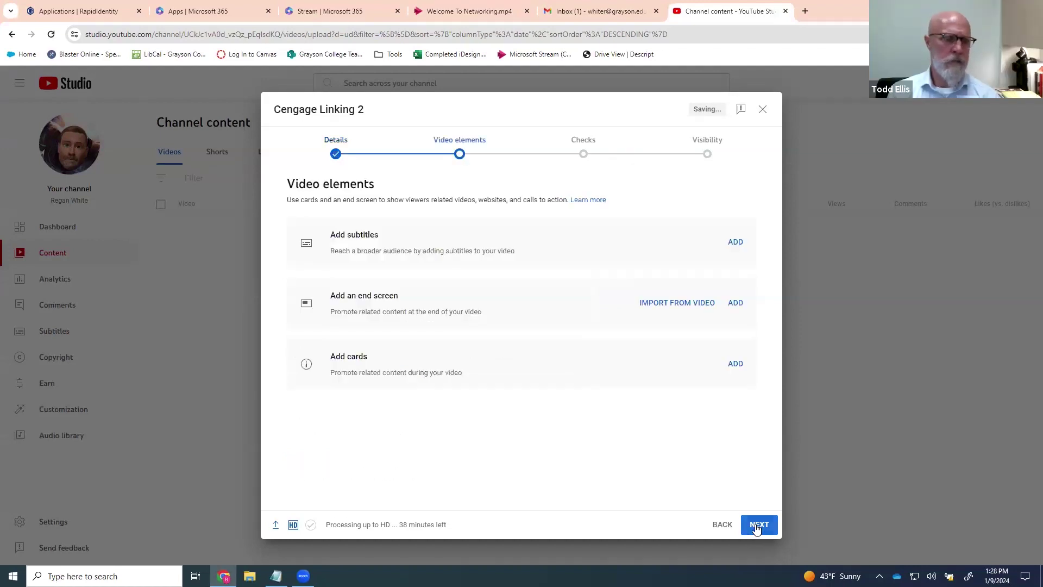
click(759, 525)
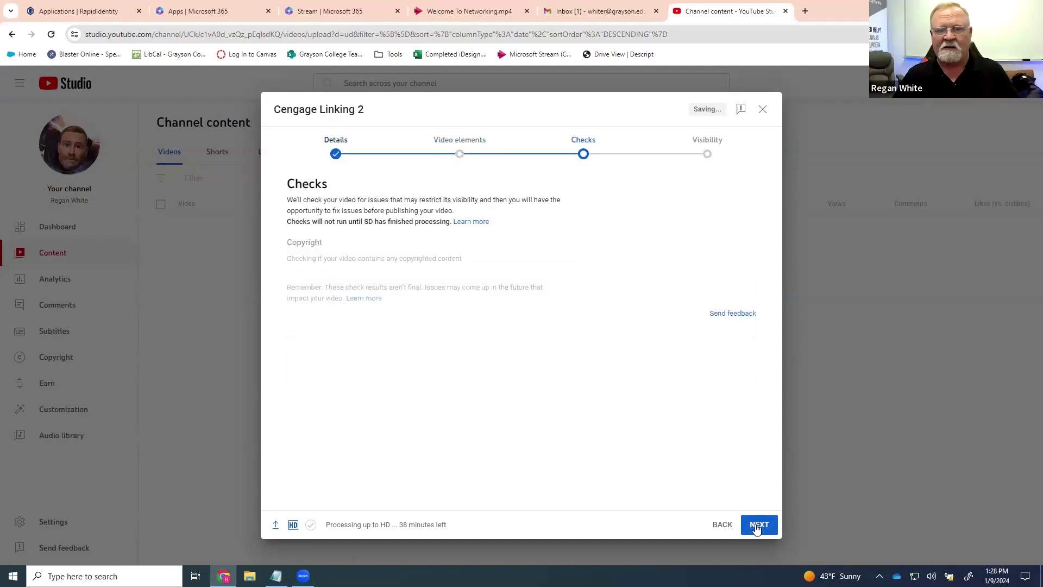
click(758, 525)
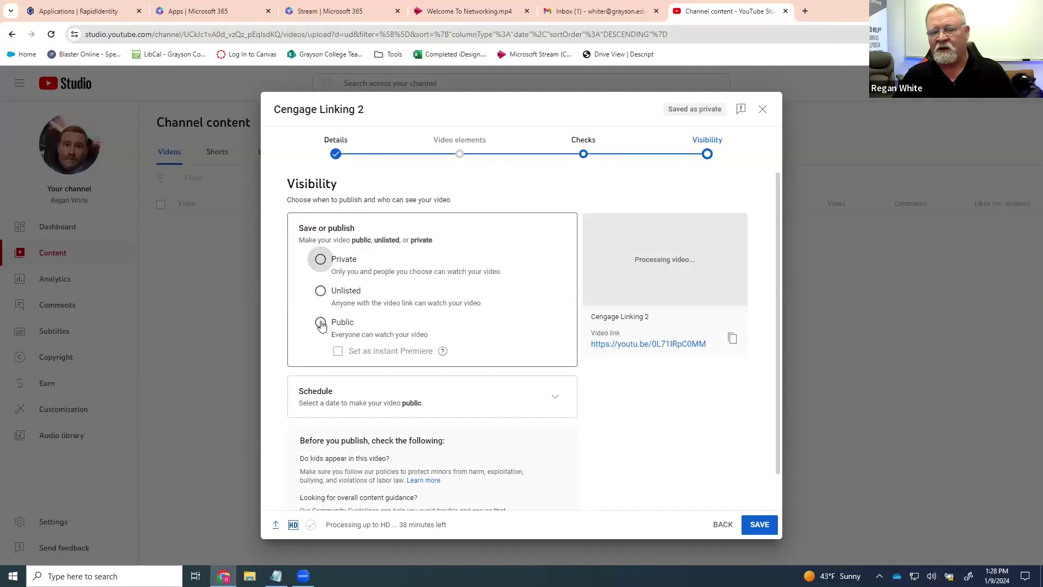
click(321, 323)
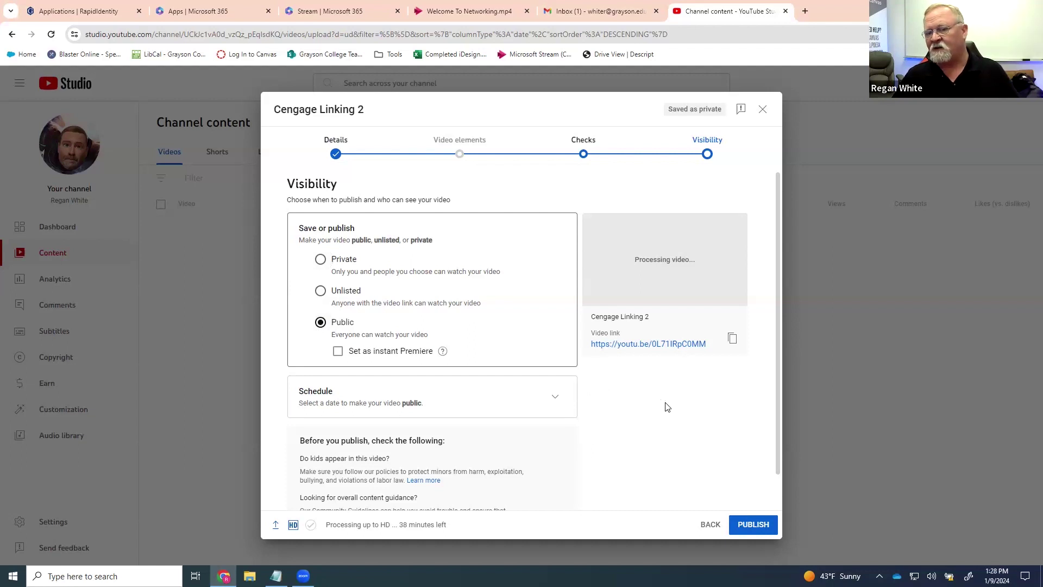
click(756, 525)
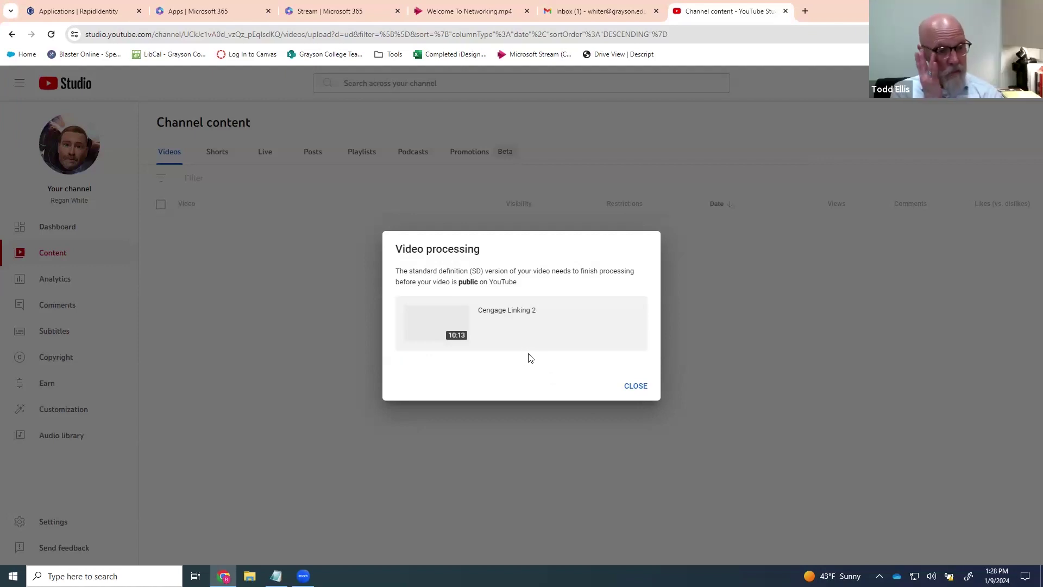
click(635, 387)
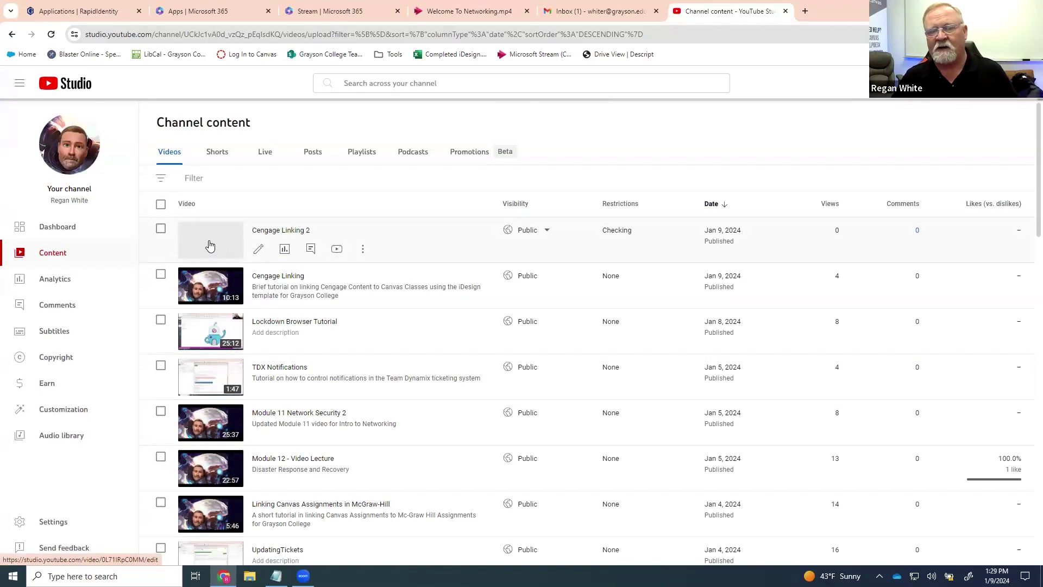
Open the details of Cengage Linking 2, follow its video link to the watch page and pause playback.
click(209, 244)
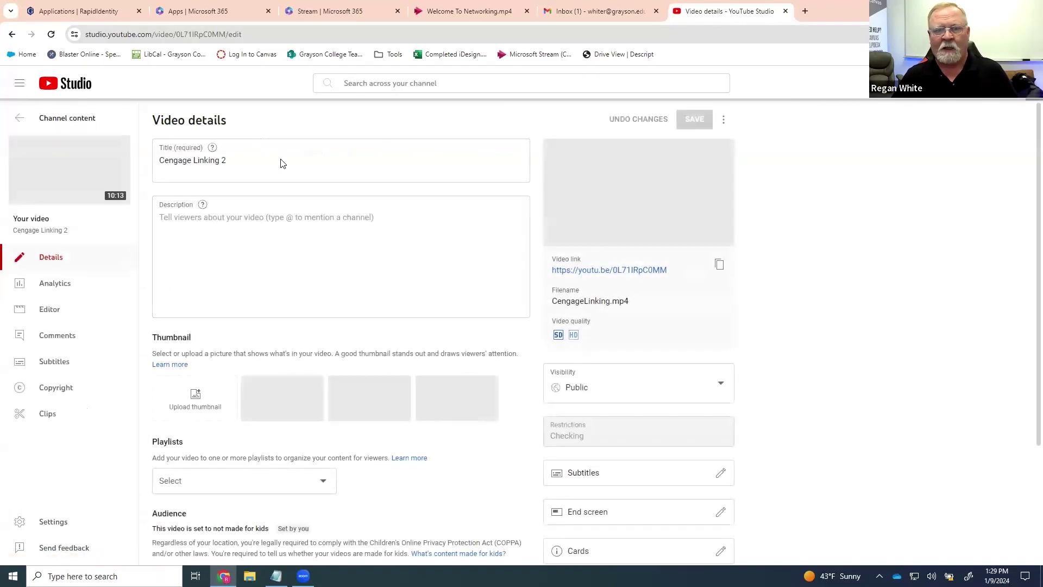
click(624, 270)
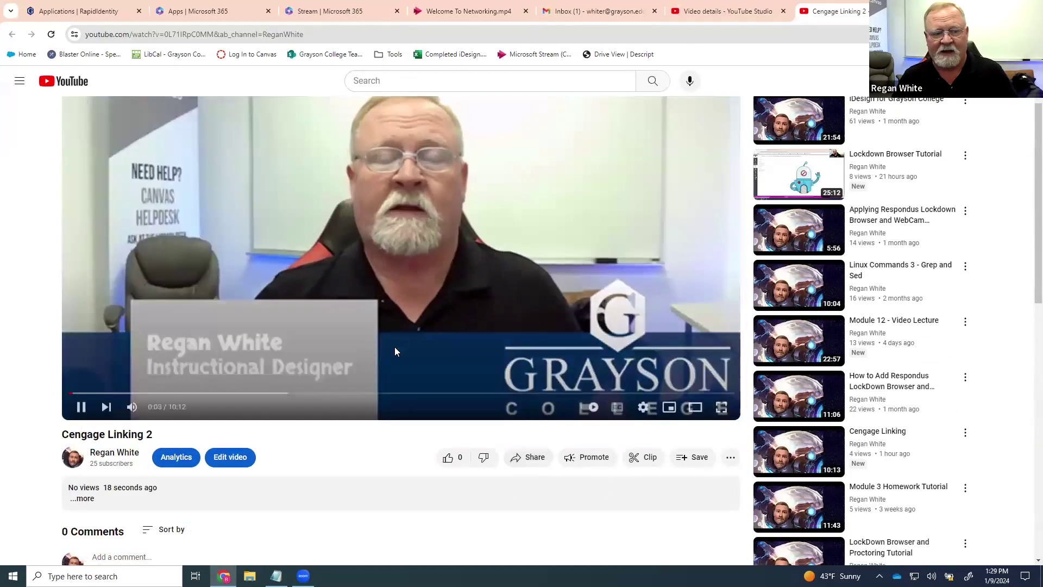
scroll(396, 350, up, 1)
click(81, 435)
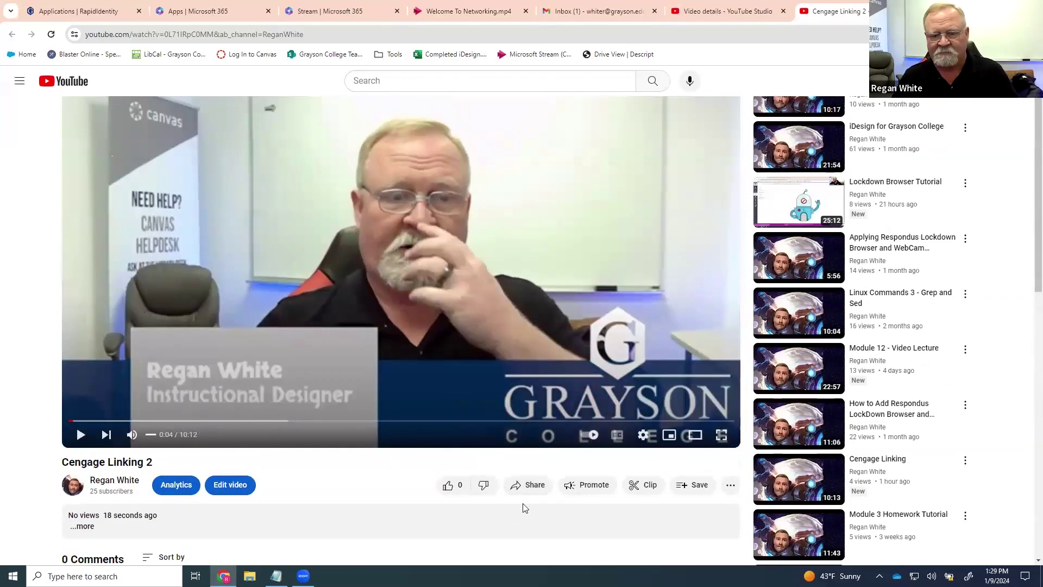
Copy the embed code from the video's sharing options and close the embed window.
click(531, 483)
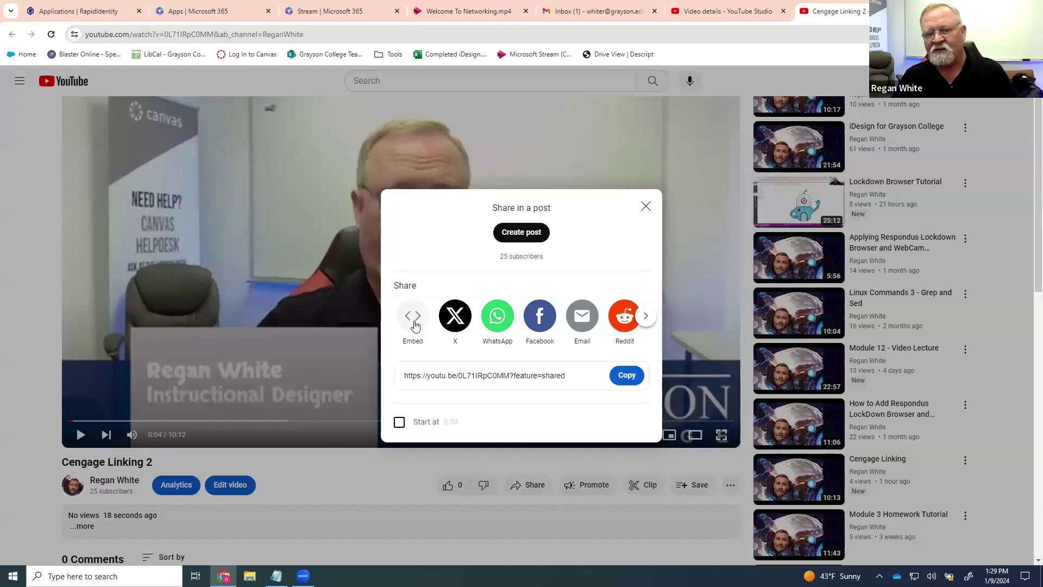
click(412, 320)
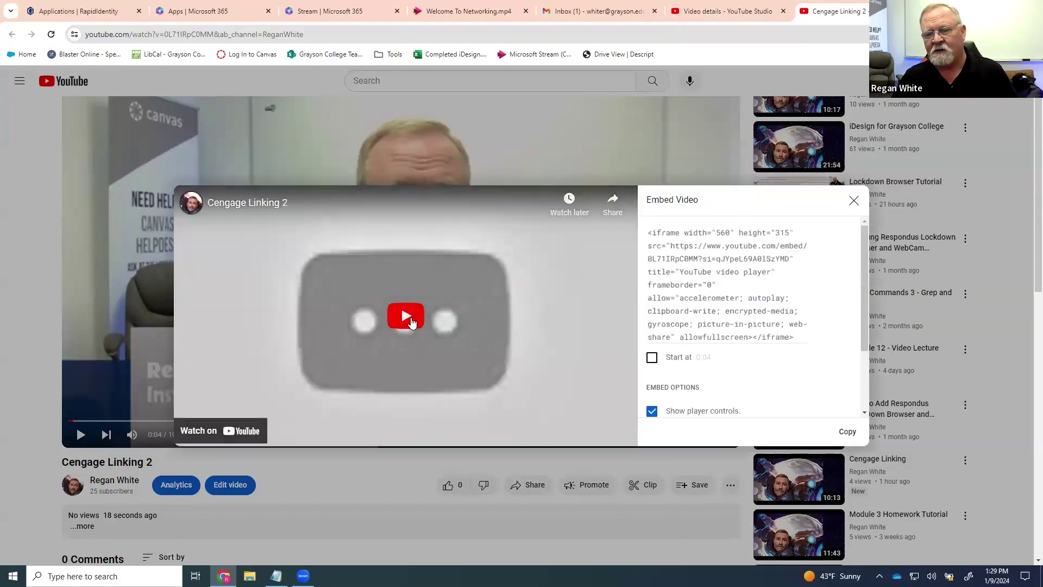
click(847, 433)
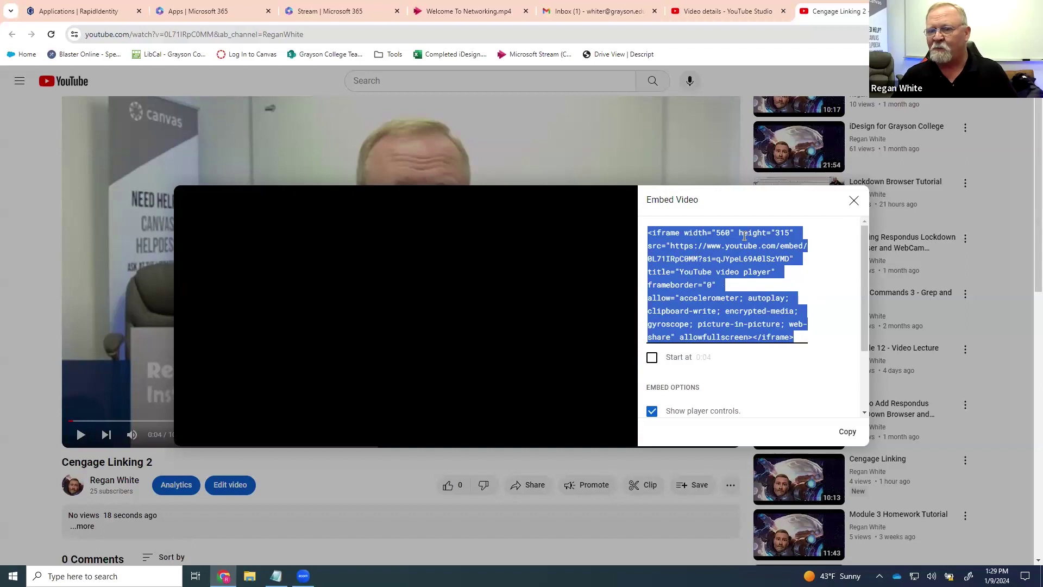
click(855, 205)
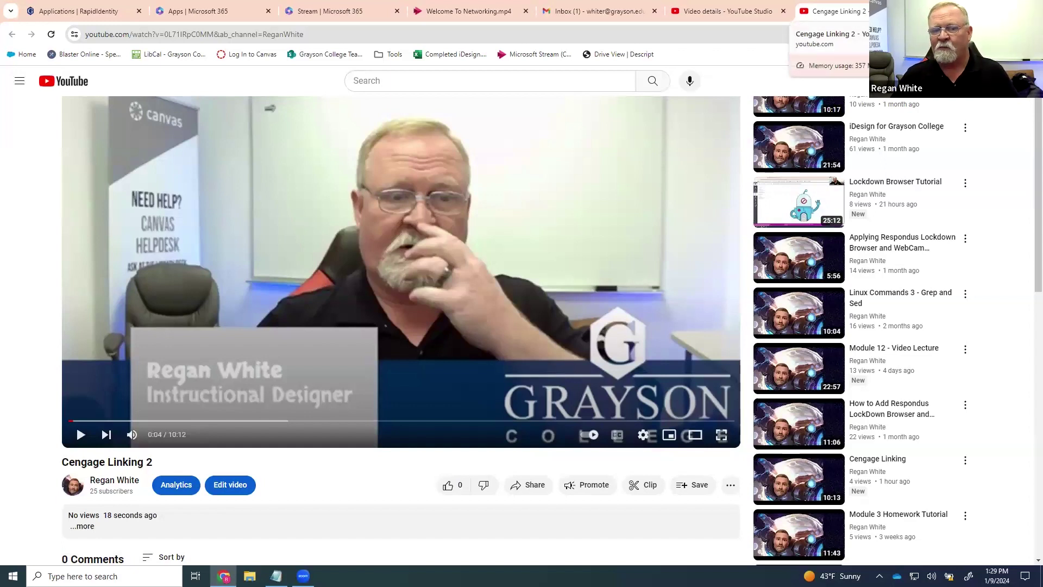
Close the video's watch page and its details page, and return to the RapidIdentity applications page.
click(914, 11)
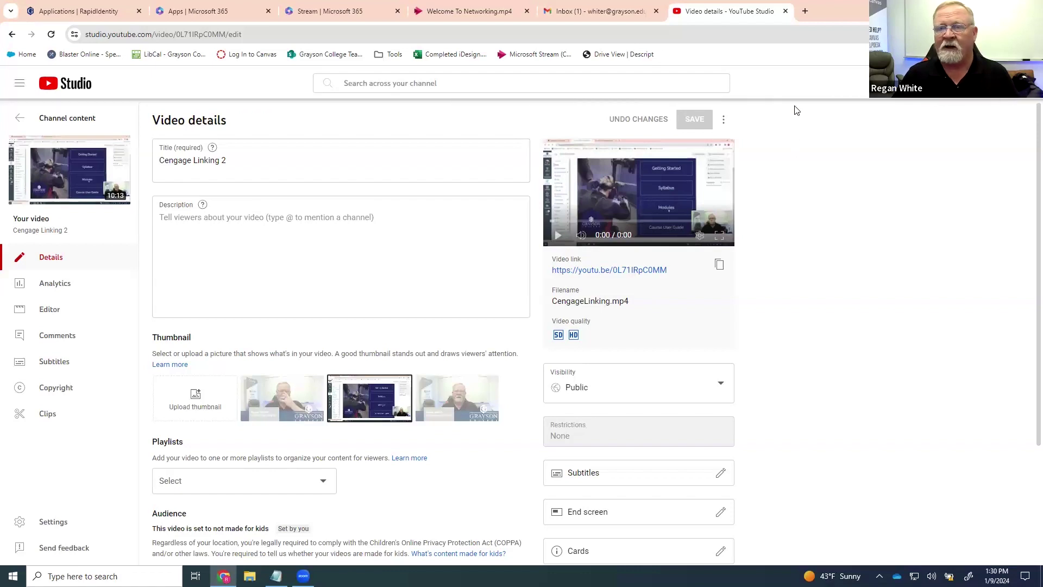
click(786, 11)
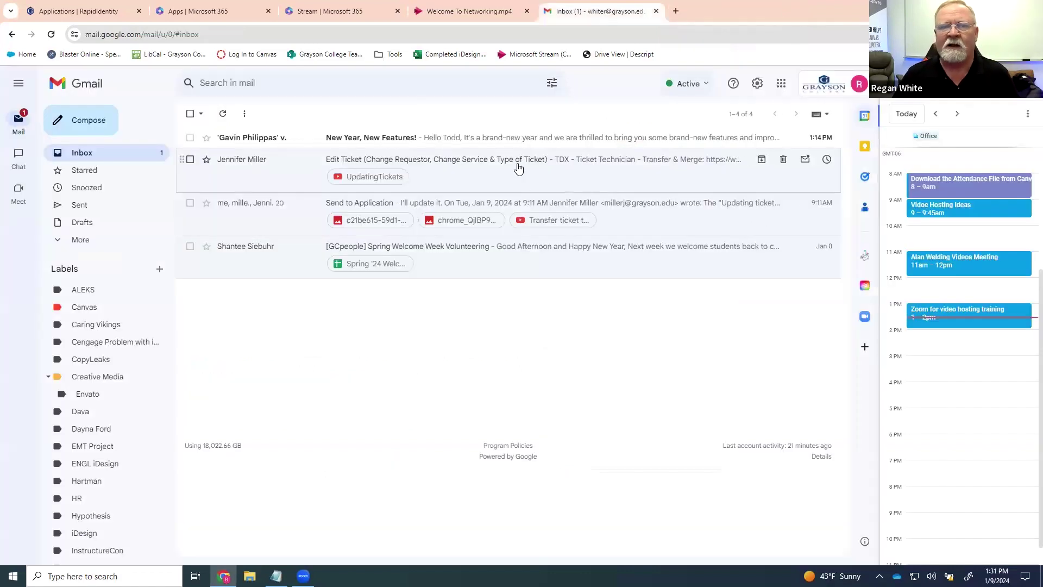
click(158, 13)
click(97, 12)
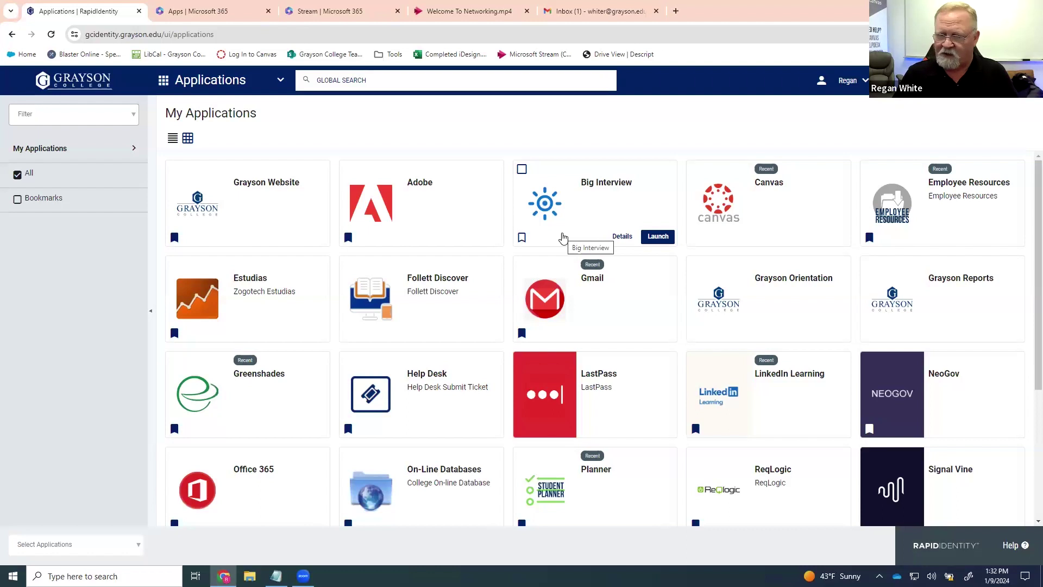
Open YouTube in a new tab, view the account's own channel and open the Cengage Linking 2 video.
click(677, 12)
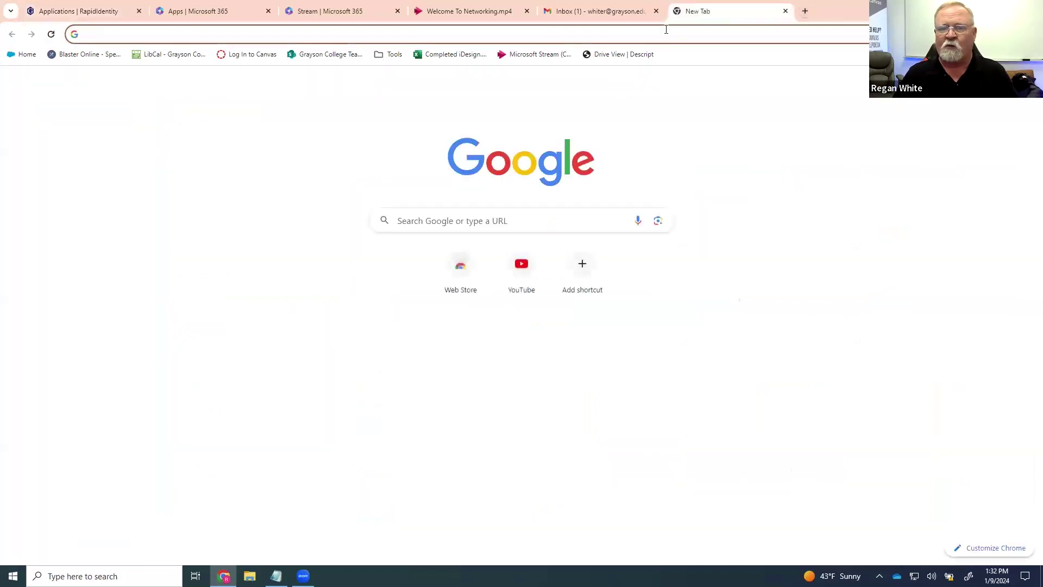
click(523, 266)
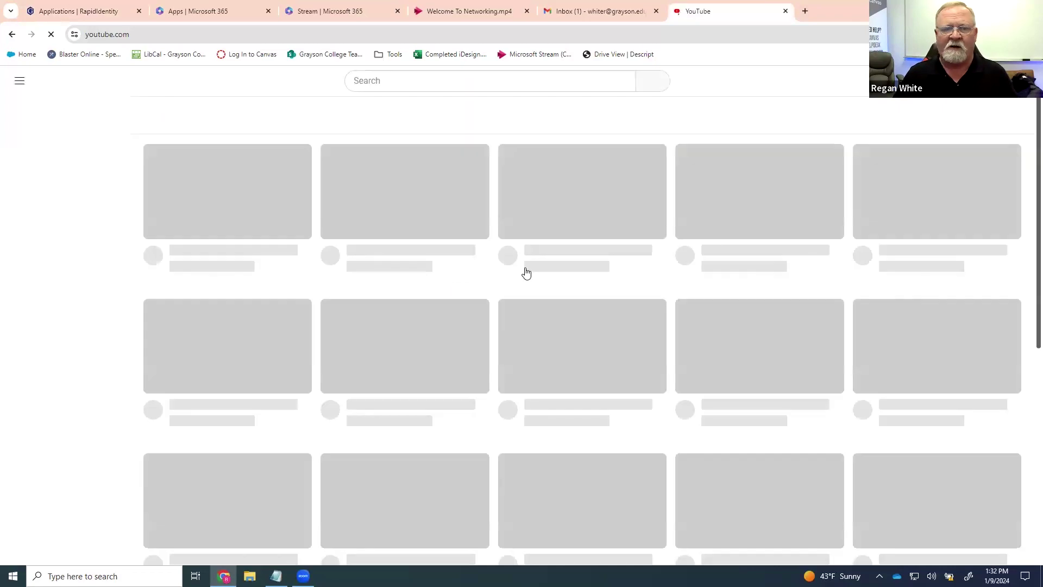
scroll(406, 308, down, 2)
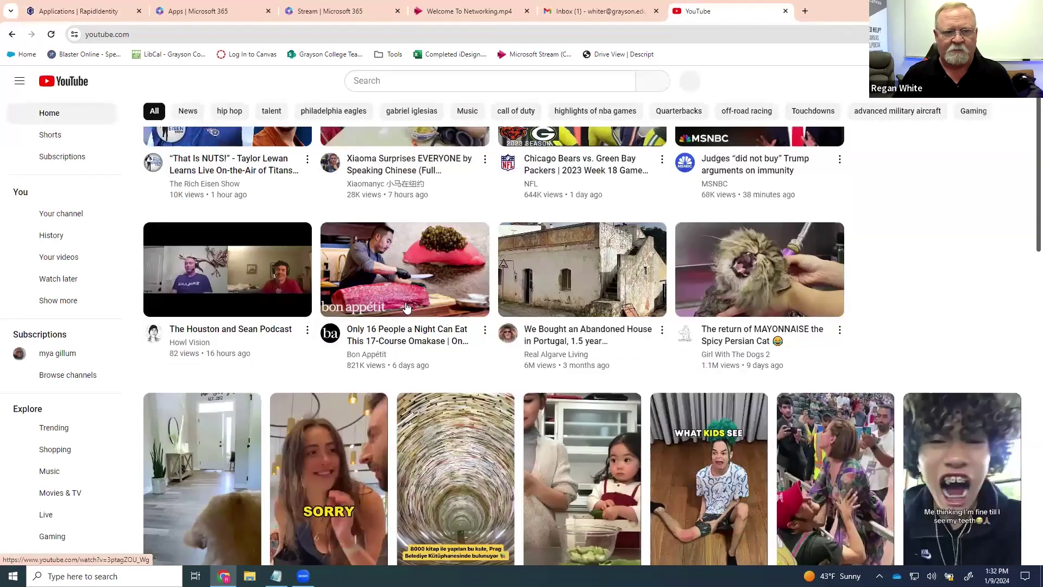
click(1015, 80)
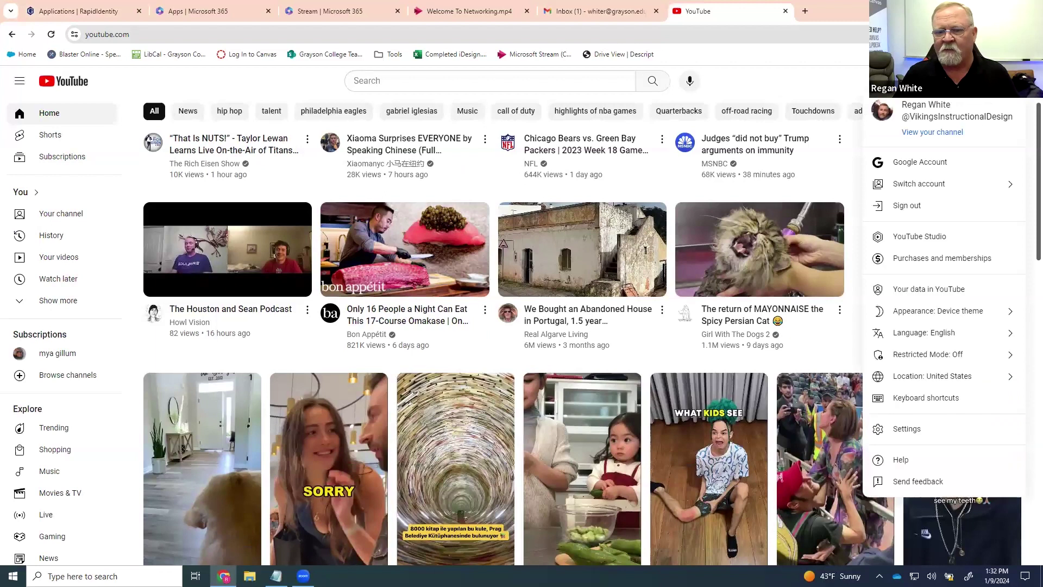
click(938, 136)
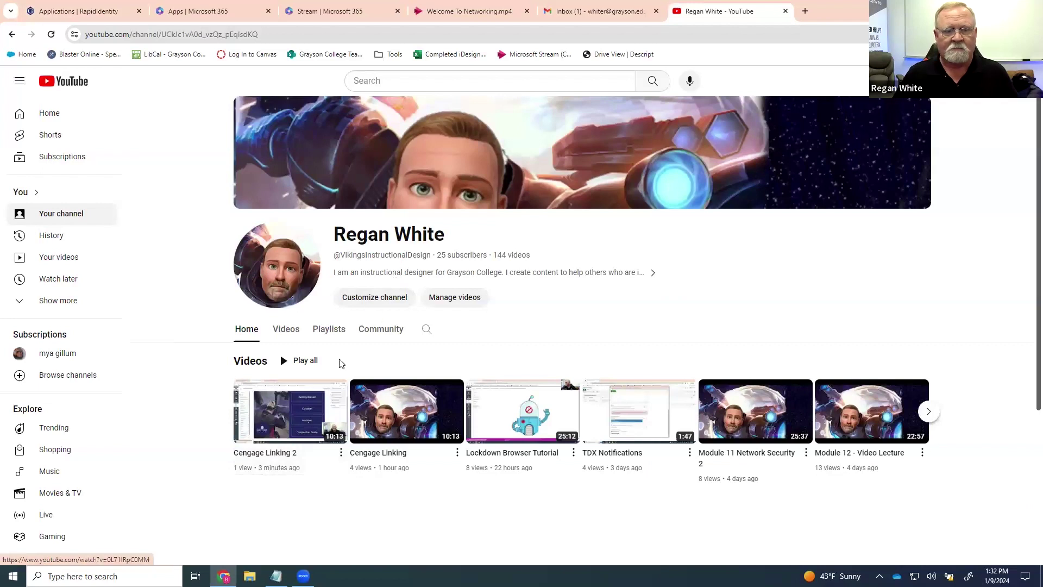
click(284, 409)
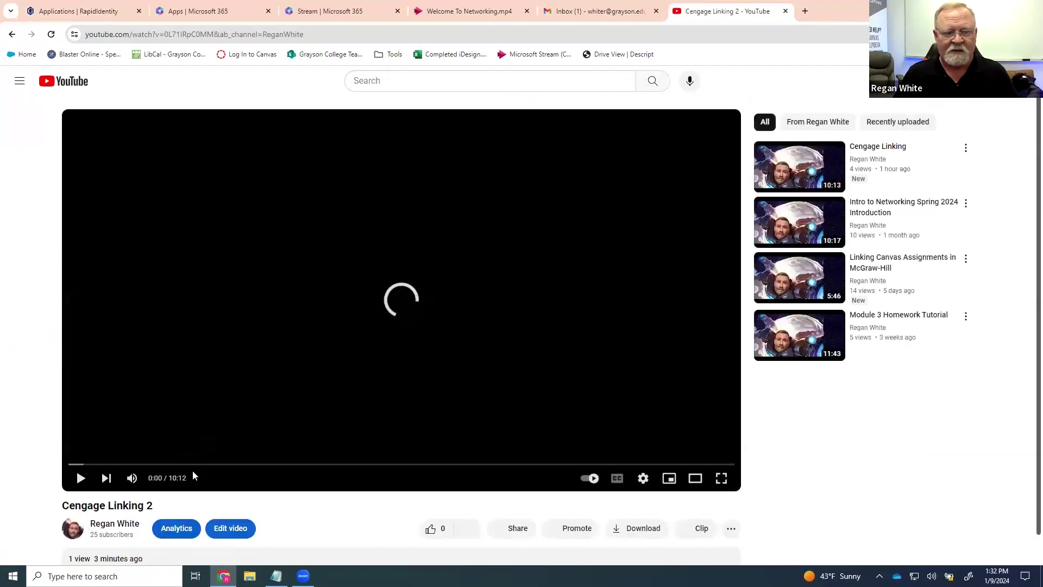
Play the video's ending from about 10:06, cancel the automatic next video and close the YouTube tab.
drag(683, 468, 729, 467)
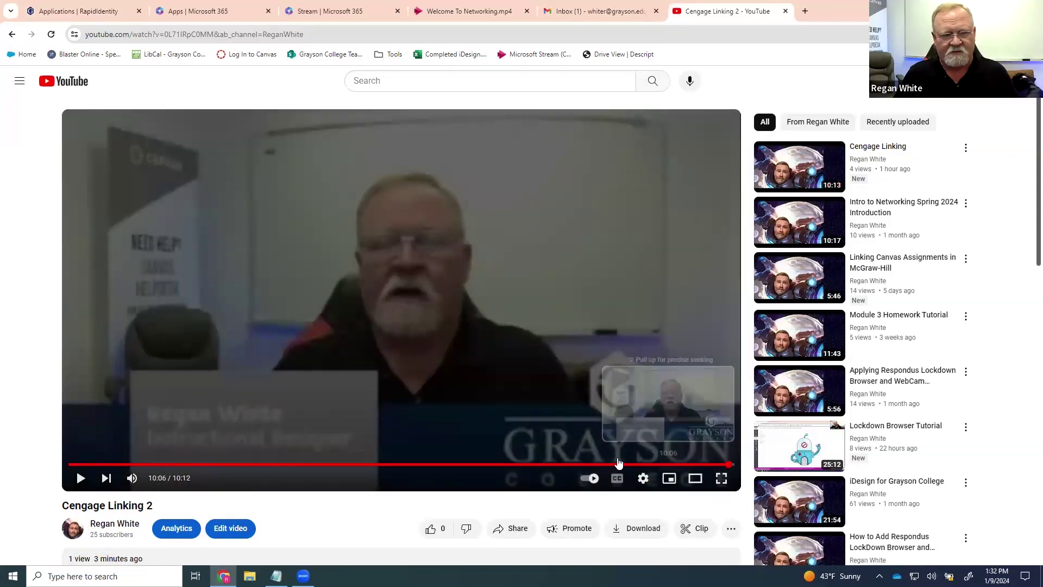
click(80, 488)
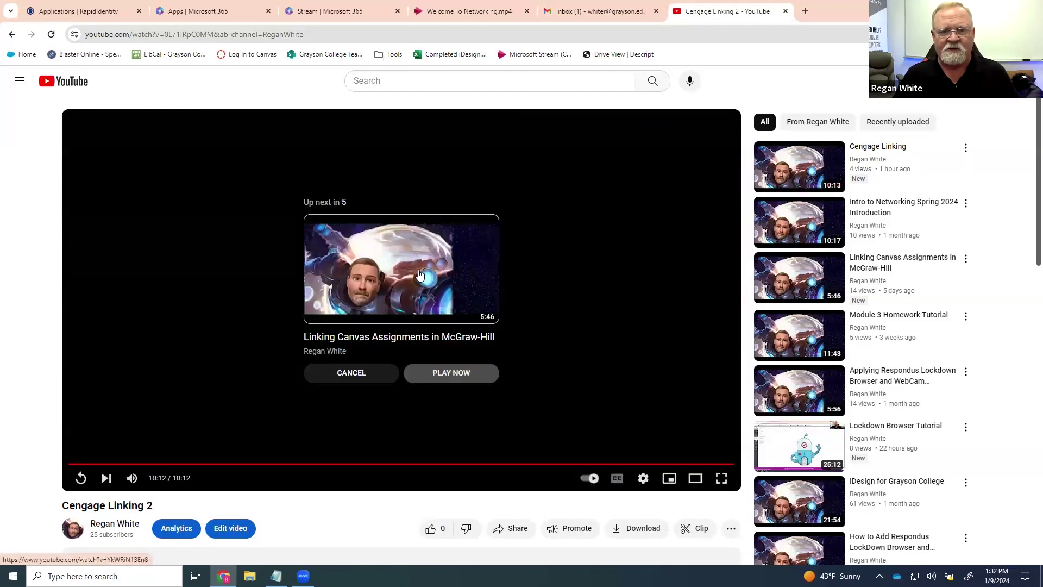
click(358, 373)
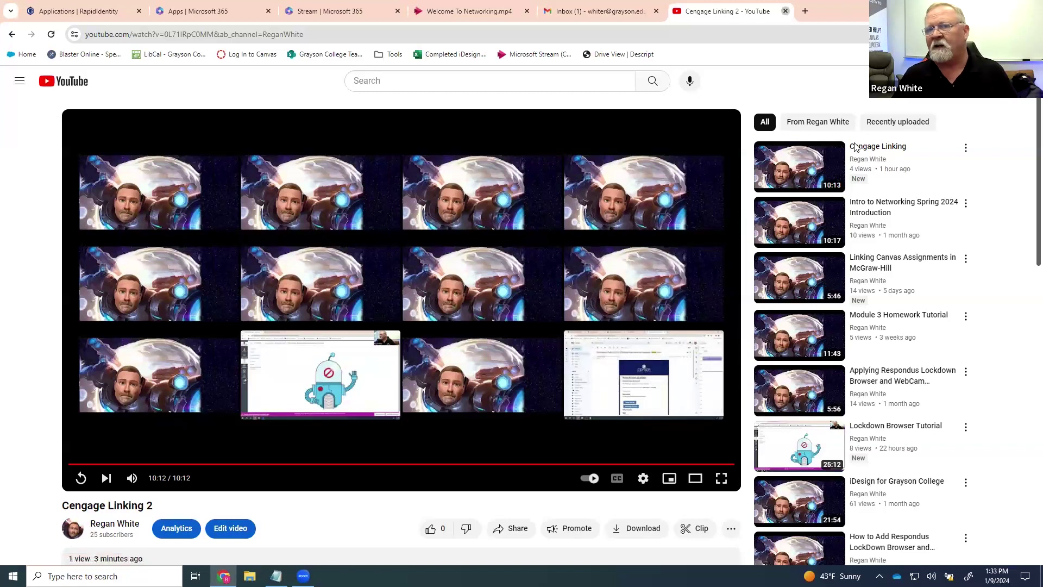
key(ctrl+w)
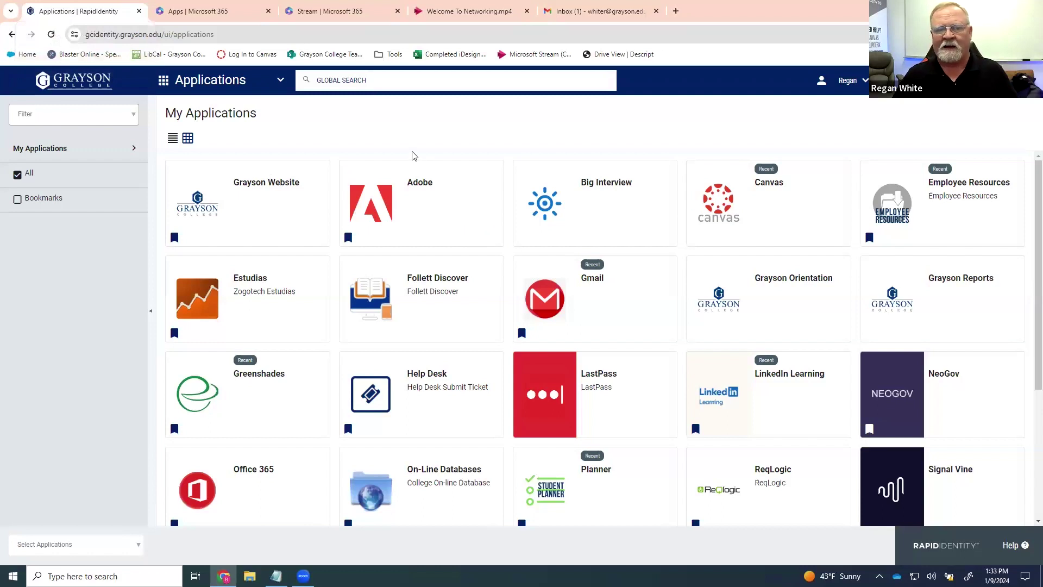
Launch Office 365 from the applications page and open Stream from the Microsoft 365 apps.
mouse_move(261, 489)
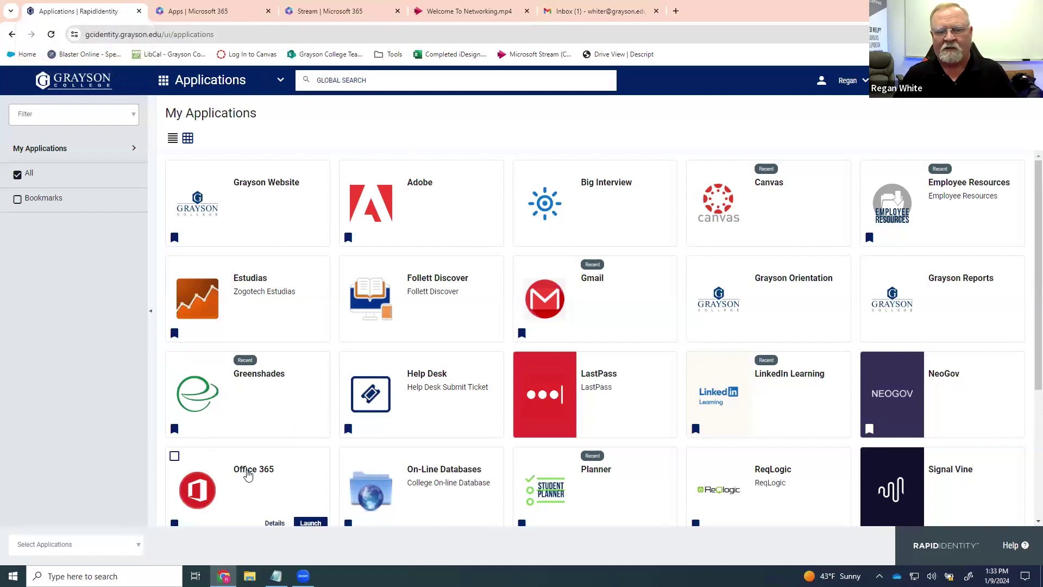
click(247, 474)
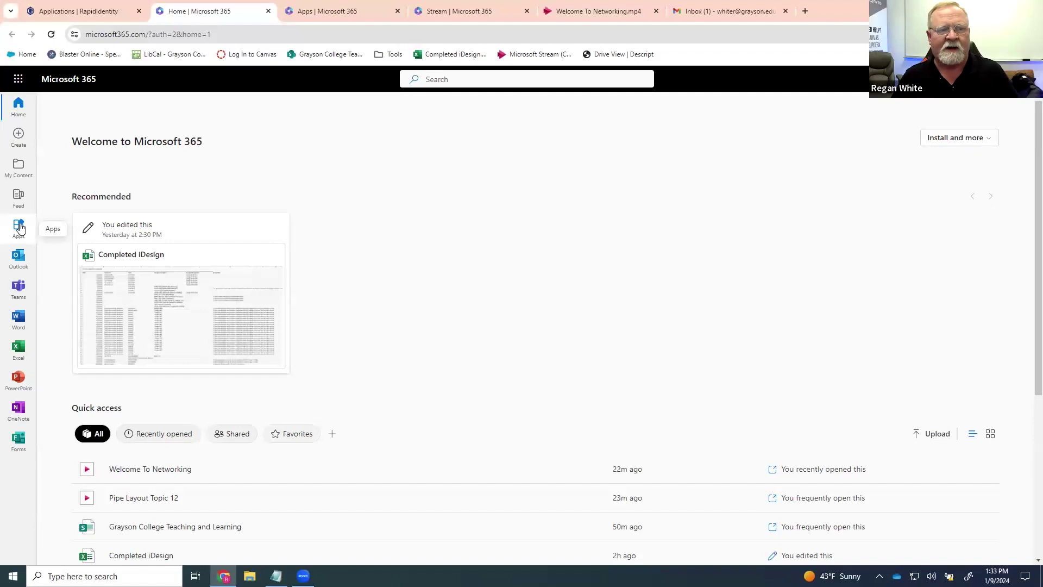
click(21, 228)
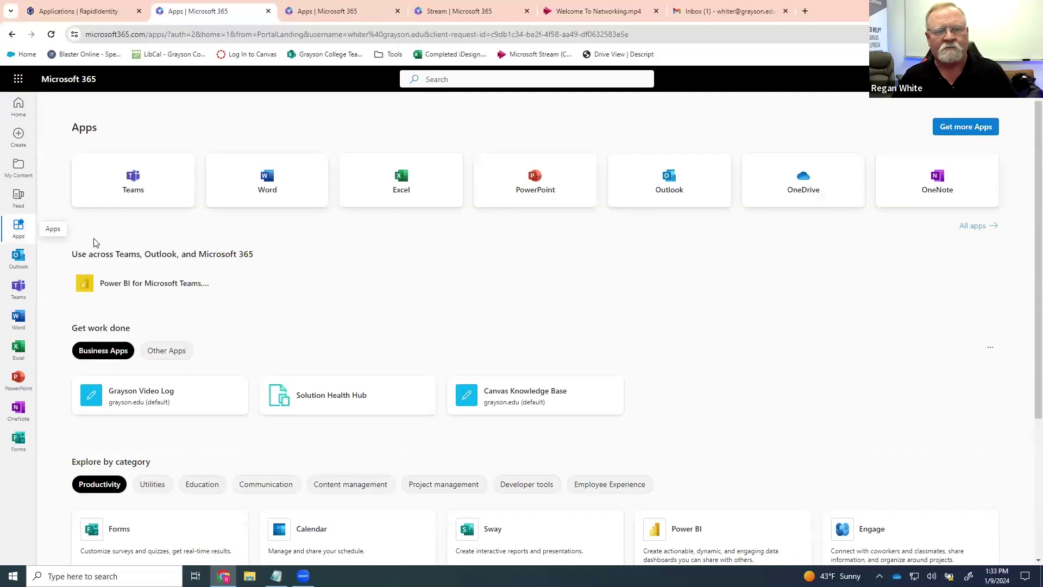
scroll(369, 300, down, 4)
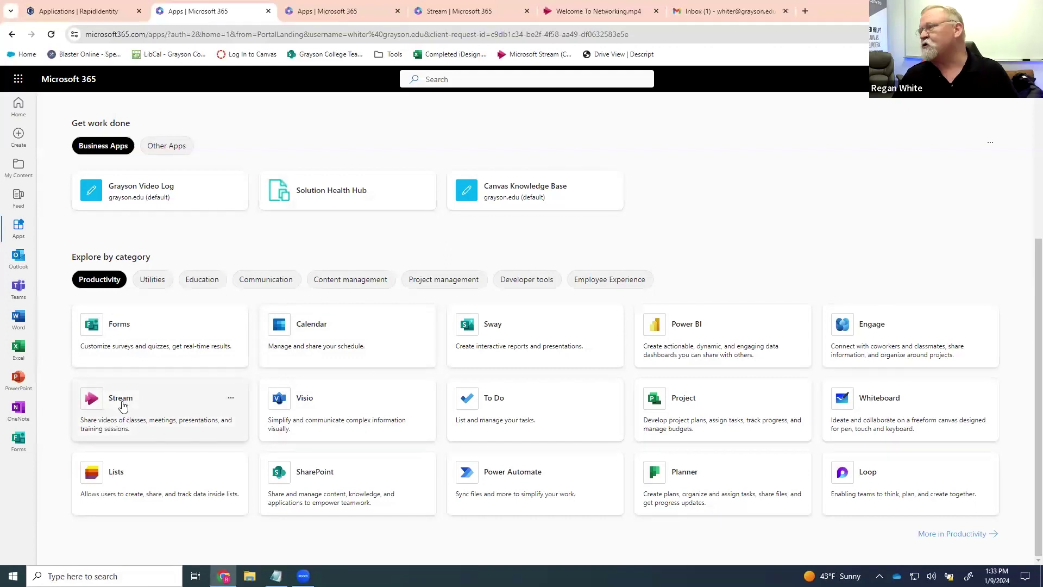
click(172, 414)
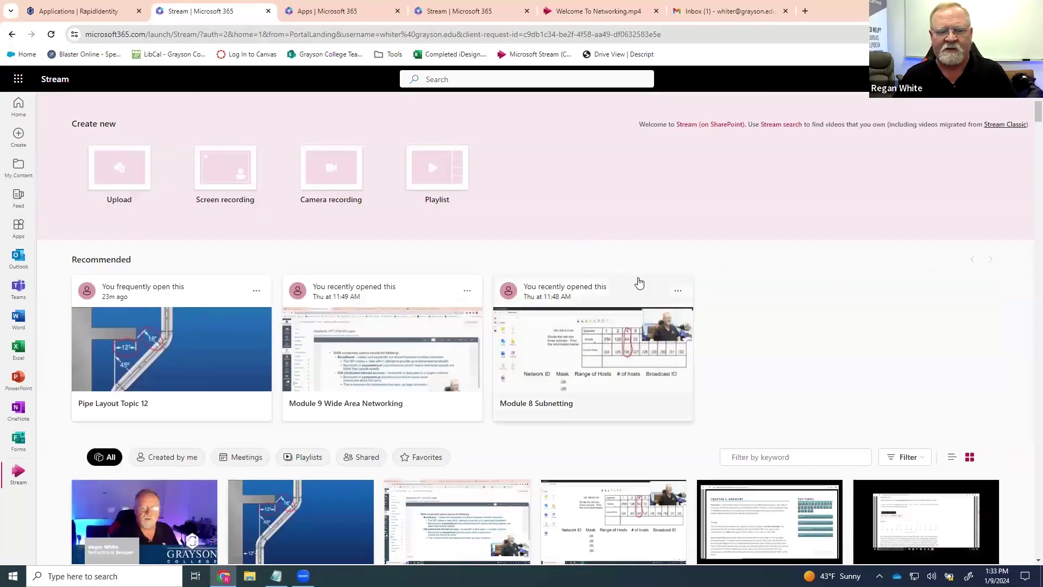
Look through the recommended and listed videos on the Stream home page and return to its beginning.
scroll(228, 282, down, 2)
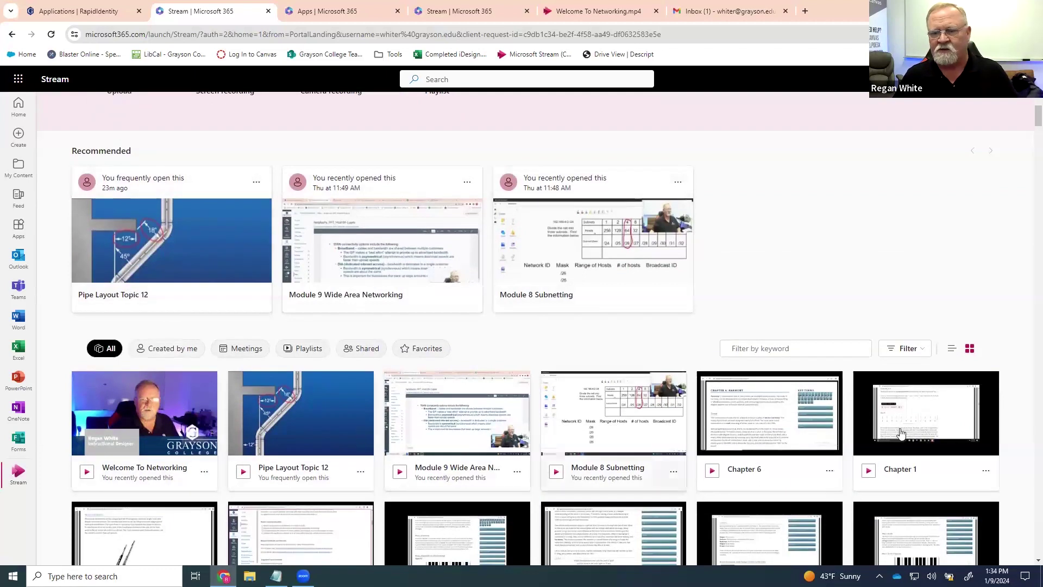
scroll(976, 433, down, 3)
scroll(966, 426, down, 4)
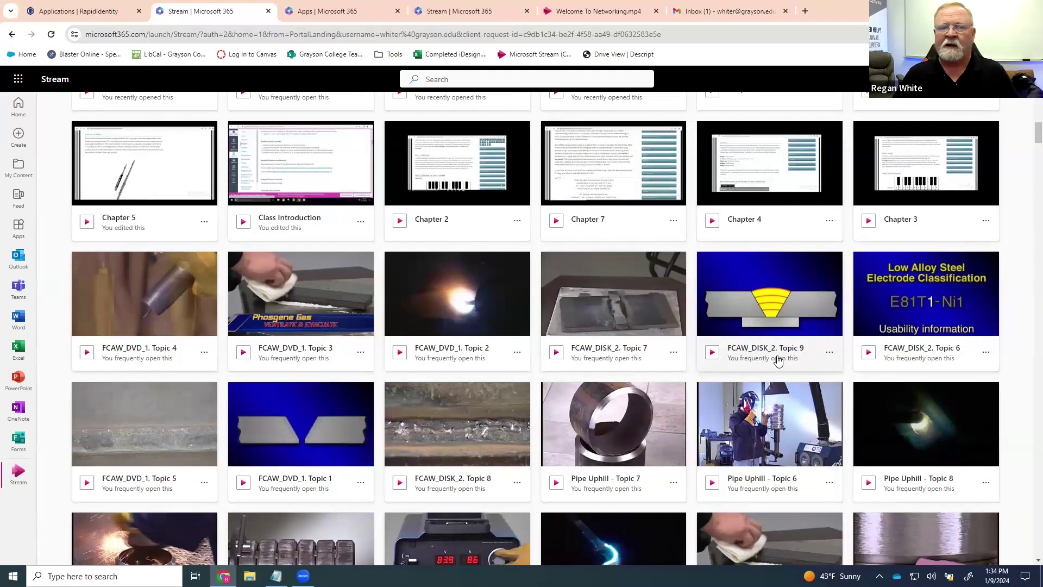
scroll(779, 361, up, 2)
scroll(778, 361, up, 1)
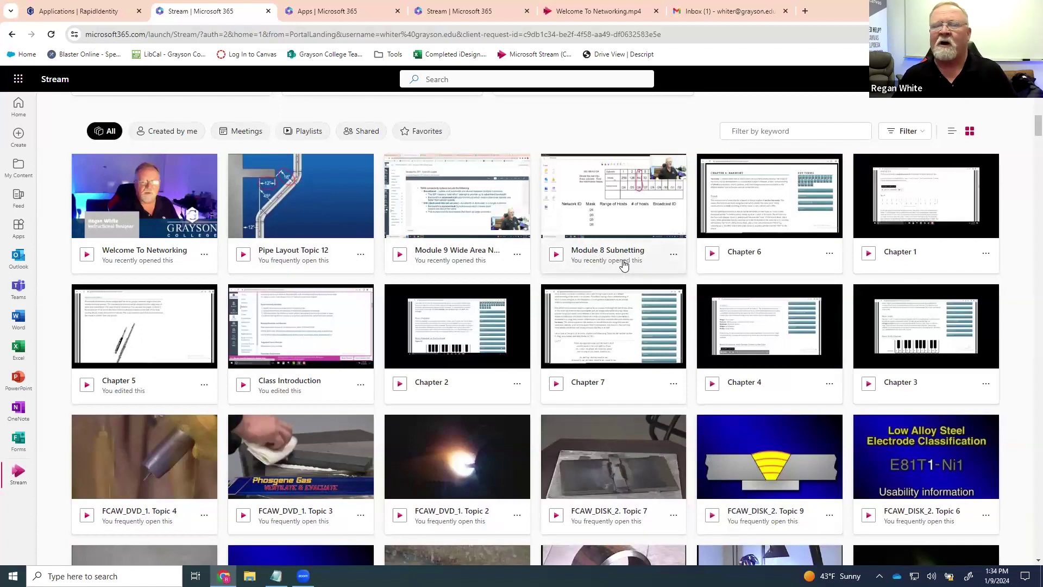
scroll(626, 266, up, 5)
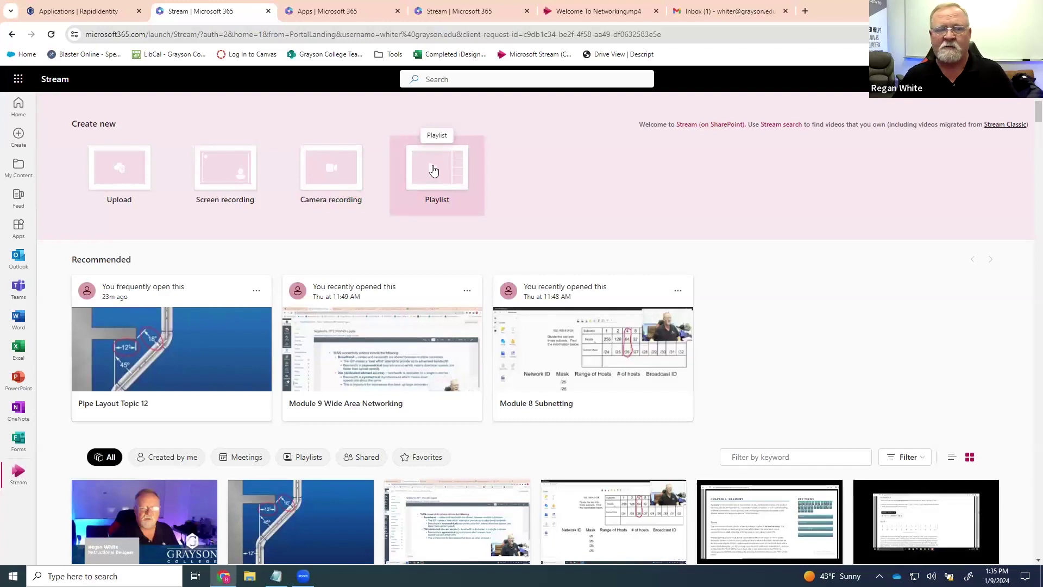
Upload CengageLinking.mp4 to Stream, changing the upload location to the Documents library of the Instructional Design site.
click(119, 171)
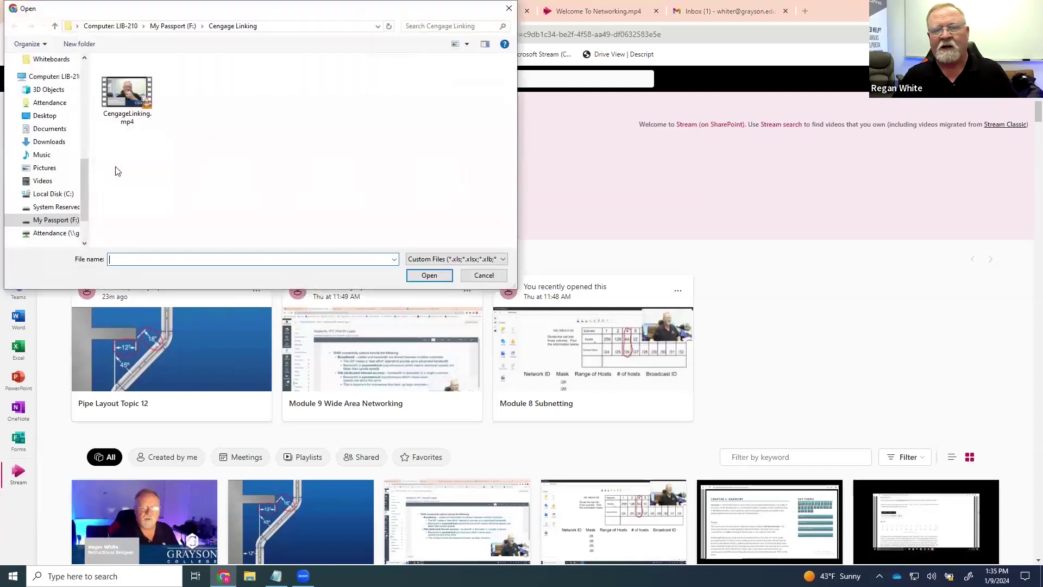
click(123, 99)
click(428, 277)
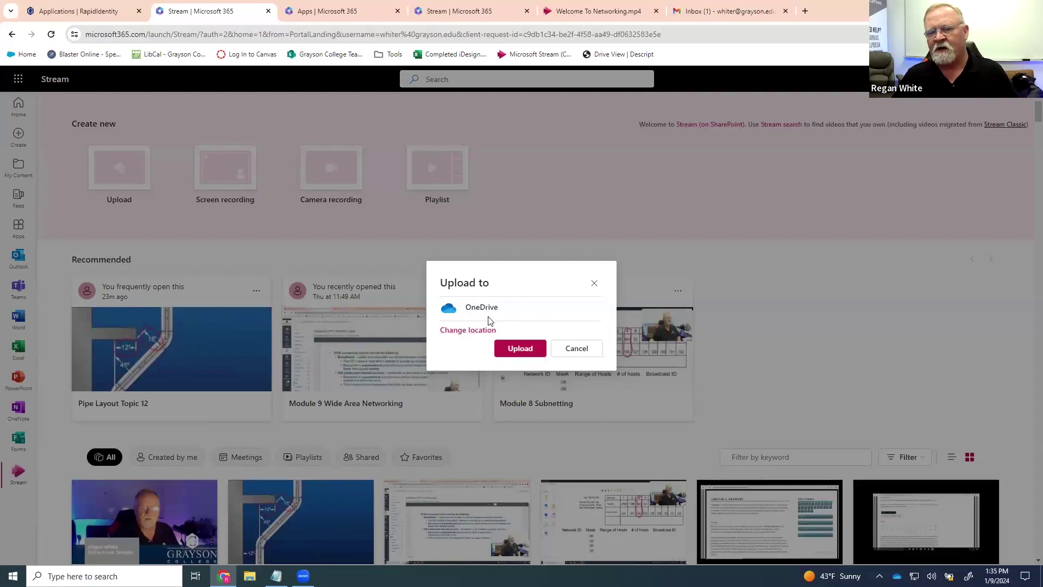
click(449, 331)
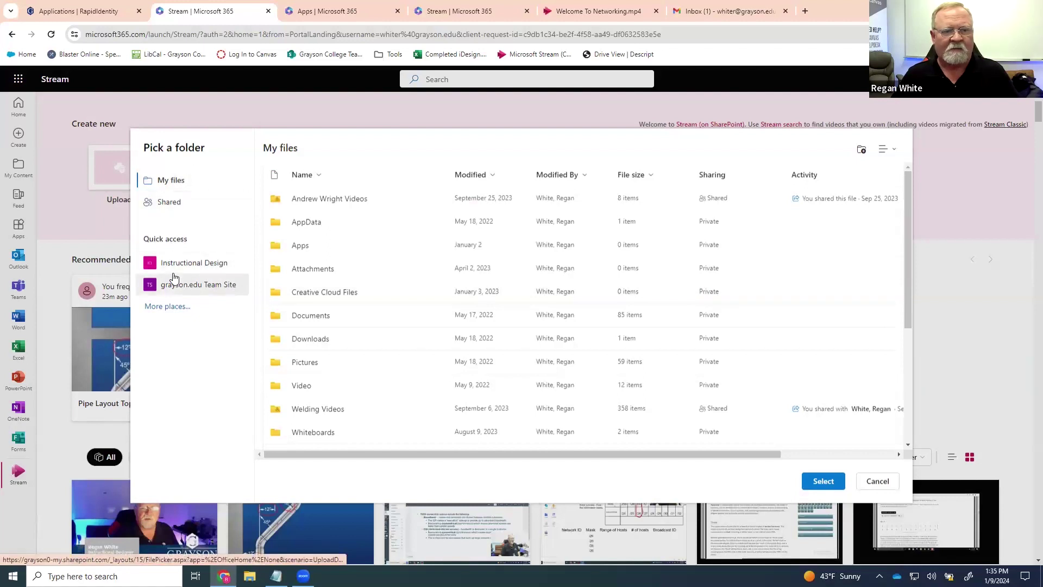
click(177, 265)
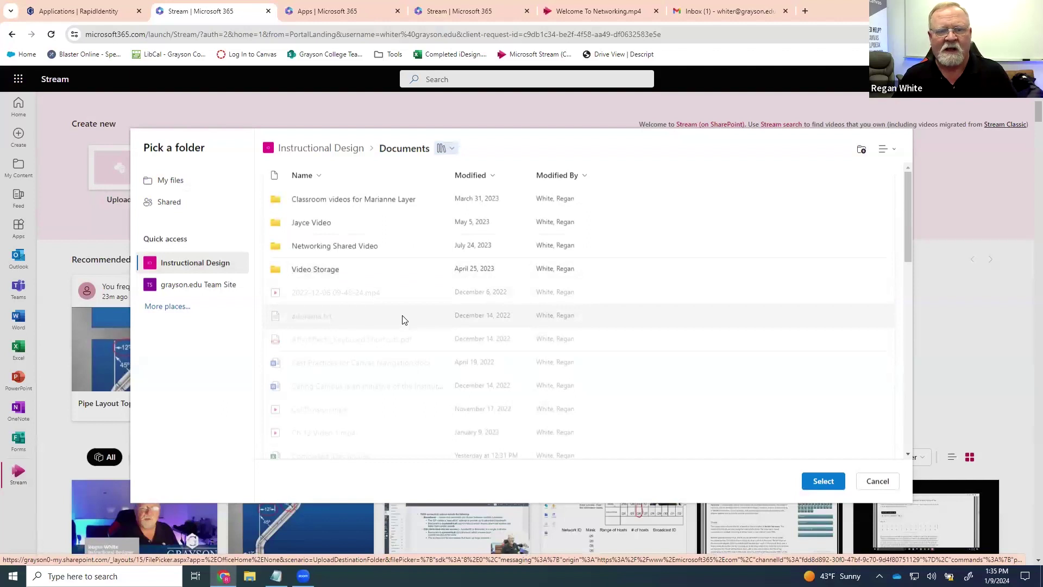
scroll(411, 314, down, 1)
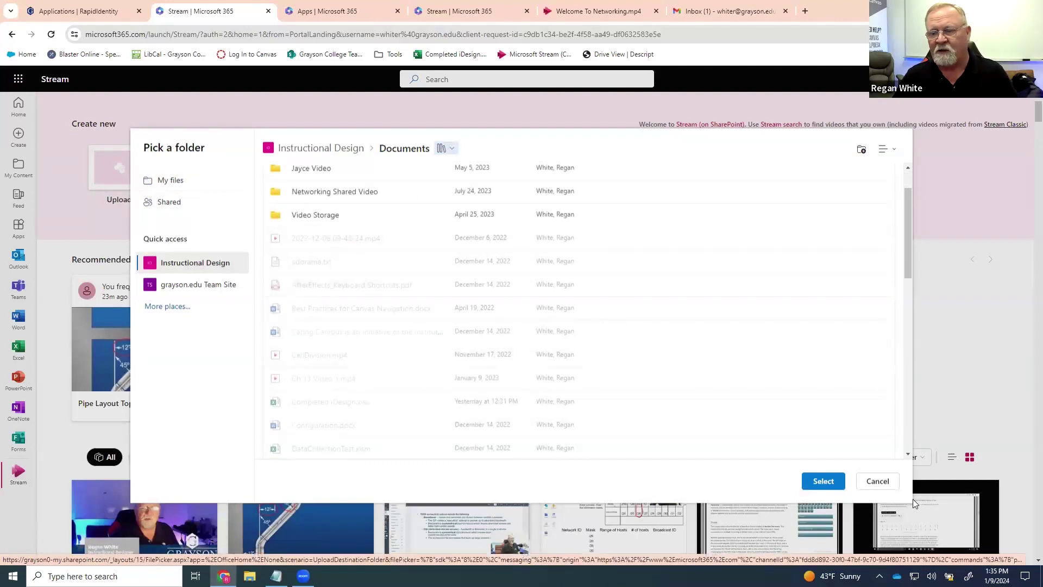
click(822, 481)
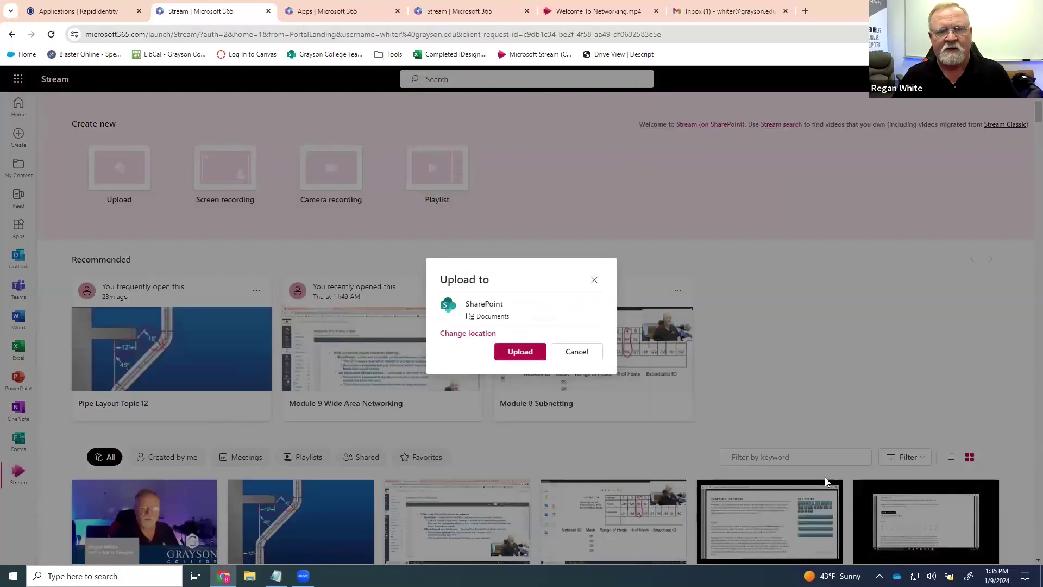
click(523, 356)
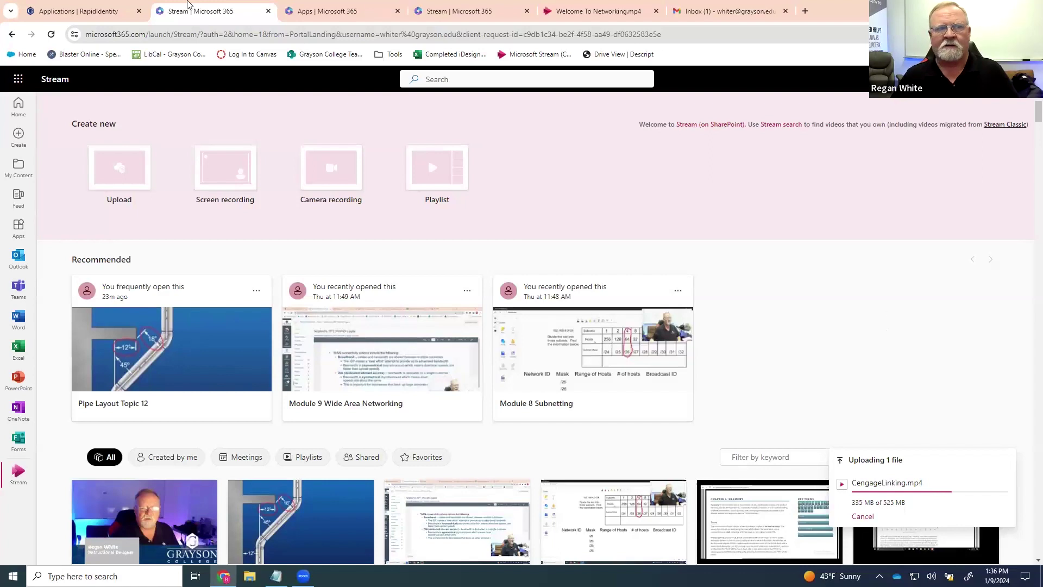
click(70, 11)
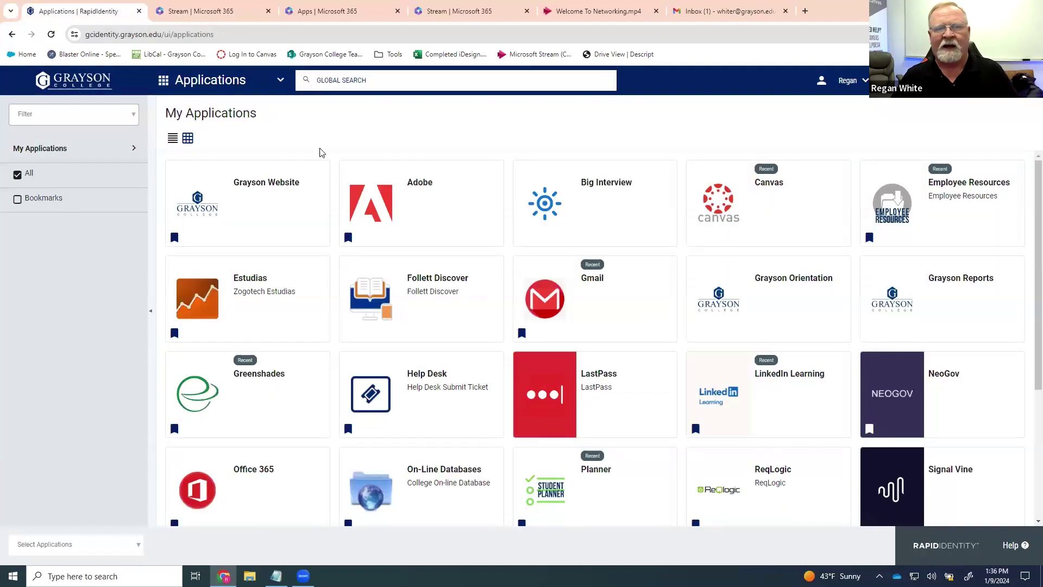
click(716, 16)
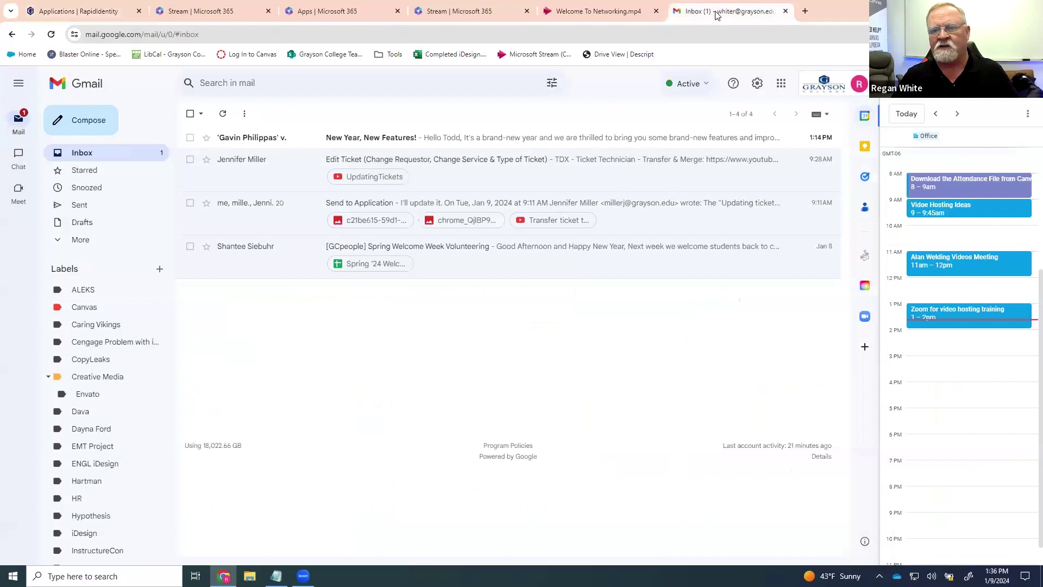
click(125, 11)
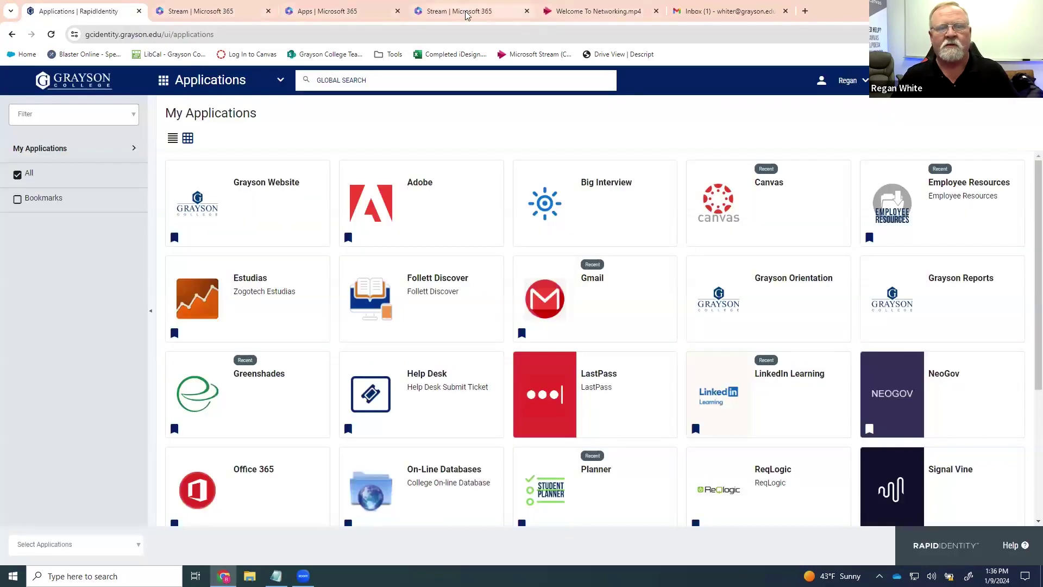
click(213, 10)
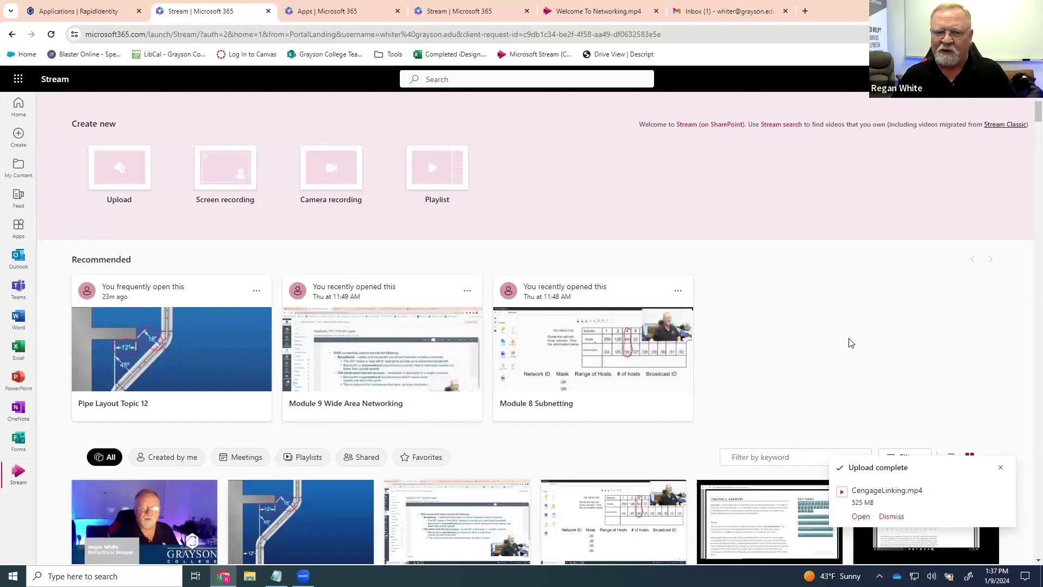
Open the Welcome To Networking video from the Stream list and look through its transcript.
scroll(851, 343, down, 4)
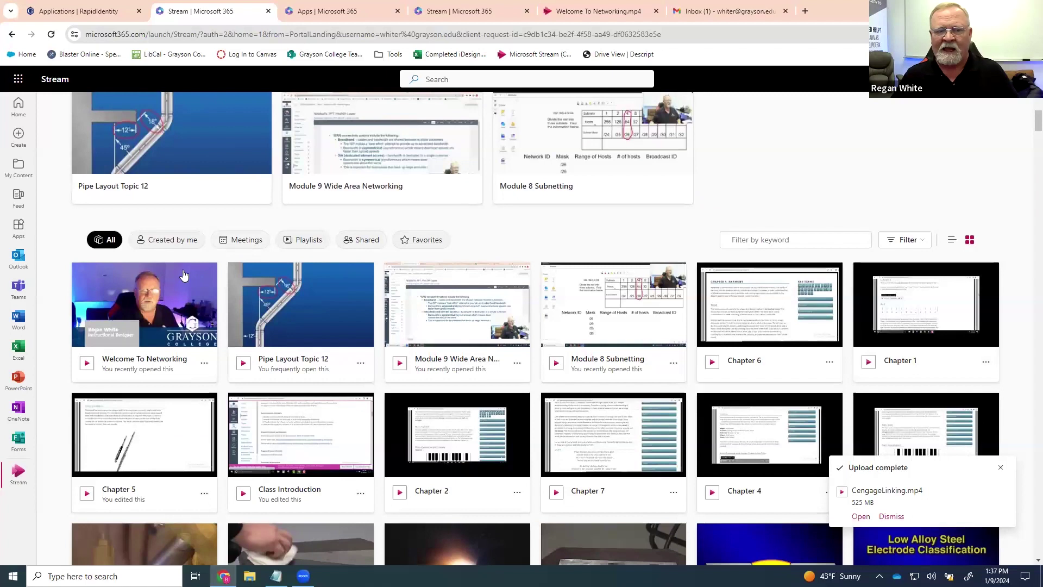
click(159, 297)
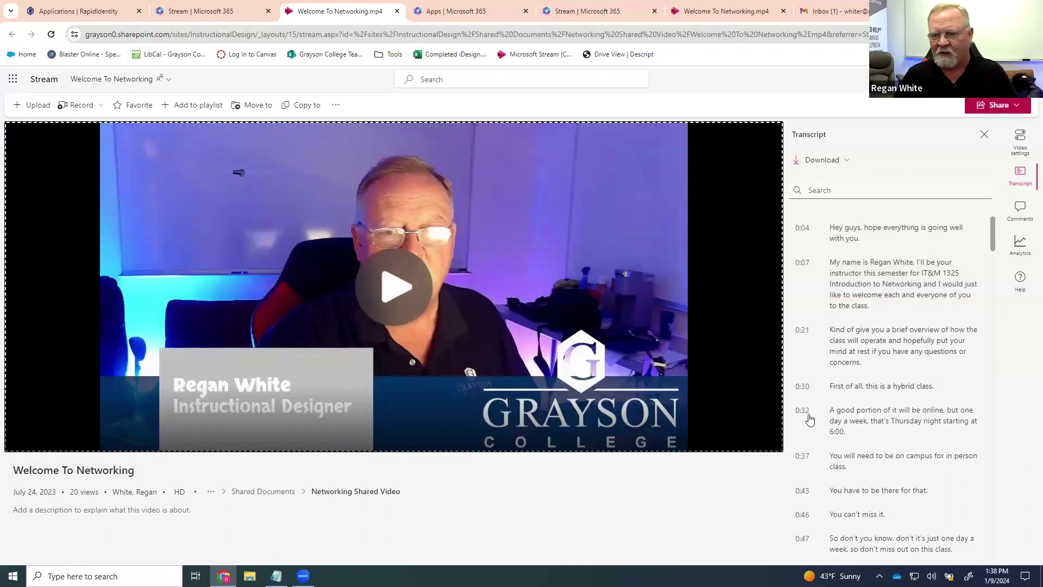
scroll(906, 405, down, 10)
scroll(906, 405, down, 4)
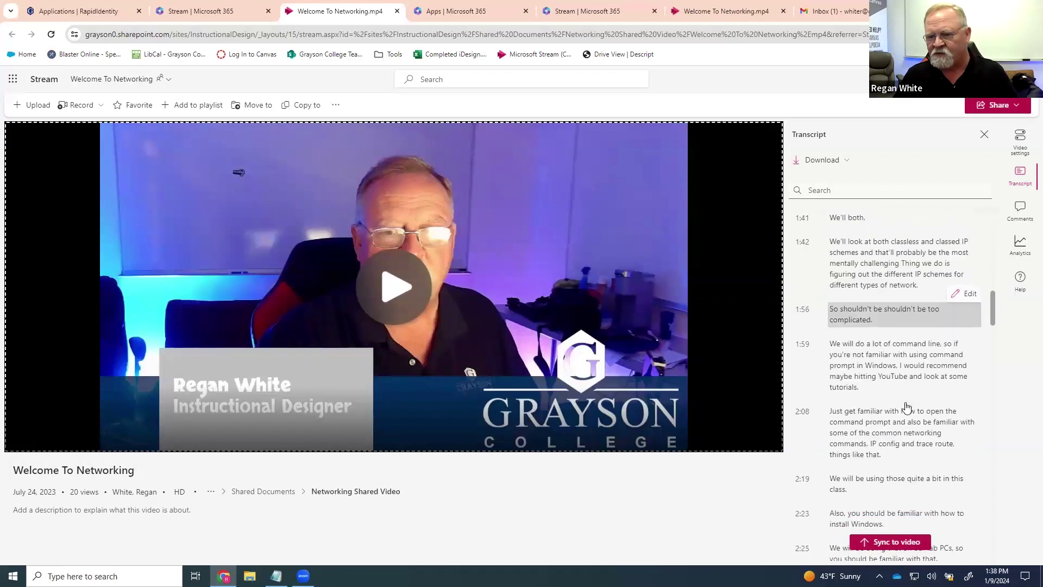
scroll(906, 405, up, 14)
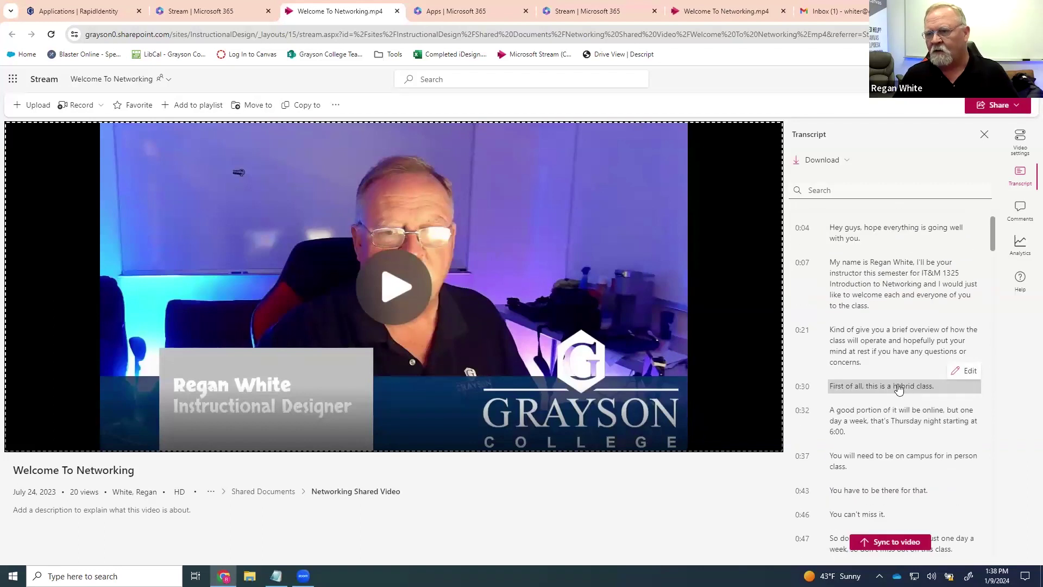
Search the video's transcript for "Command Line".
click(827, 190)
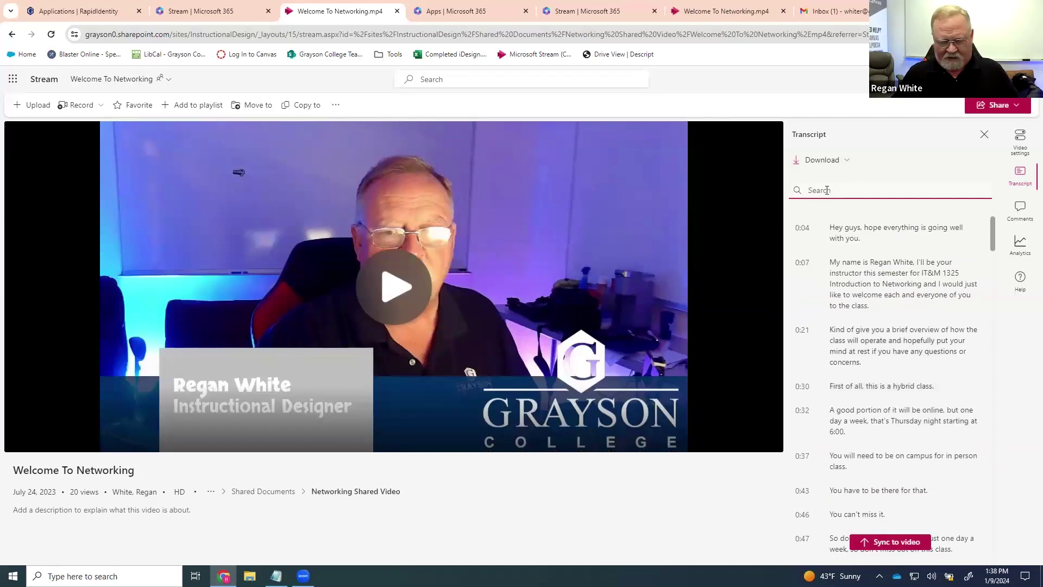
text(q)
text(ommand Line)
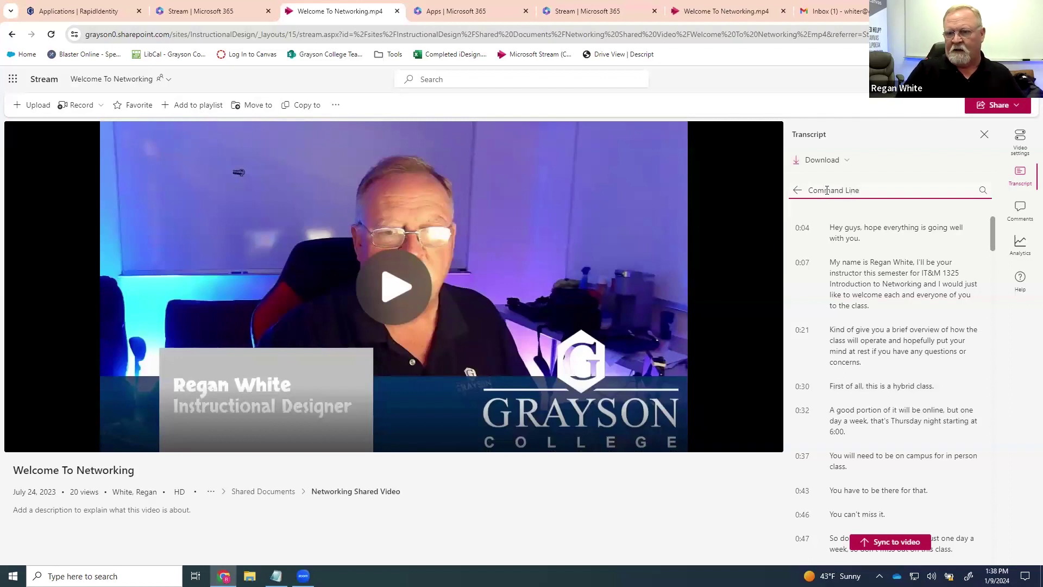
key(Return)
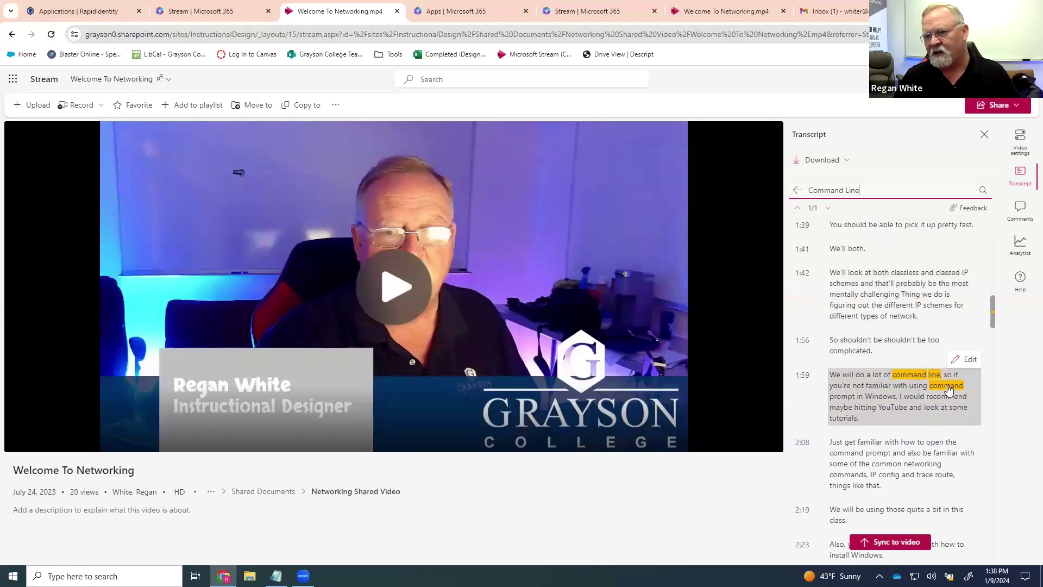
Look through the rest of the transcript, play the video from the highlighted passage at 1:59 and pause it.
scroll(946, 390, down, 15)
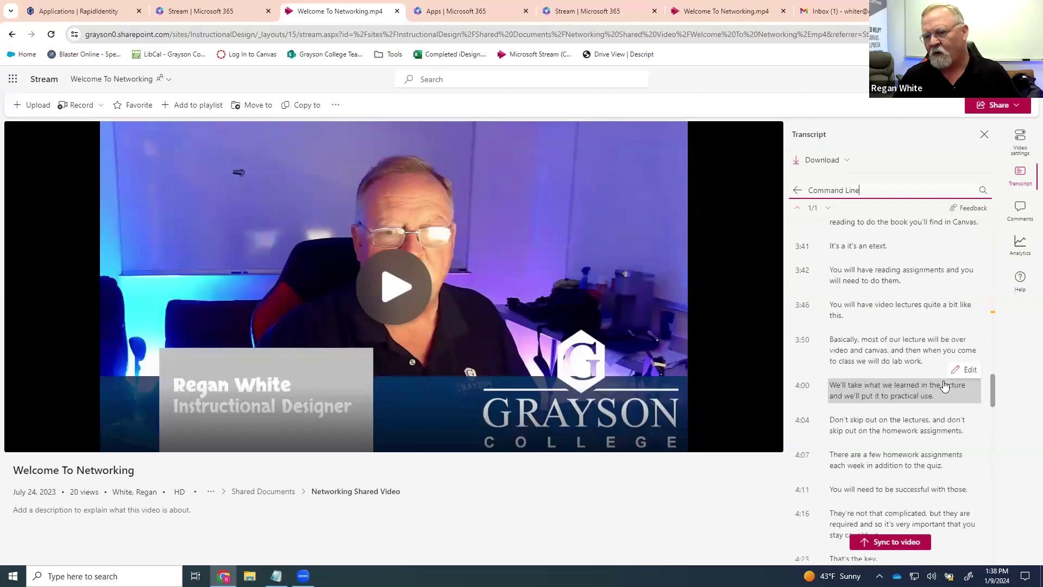
scroll(946, 389, down, 15)
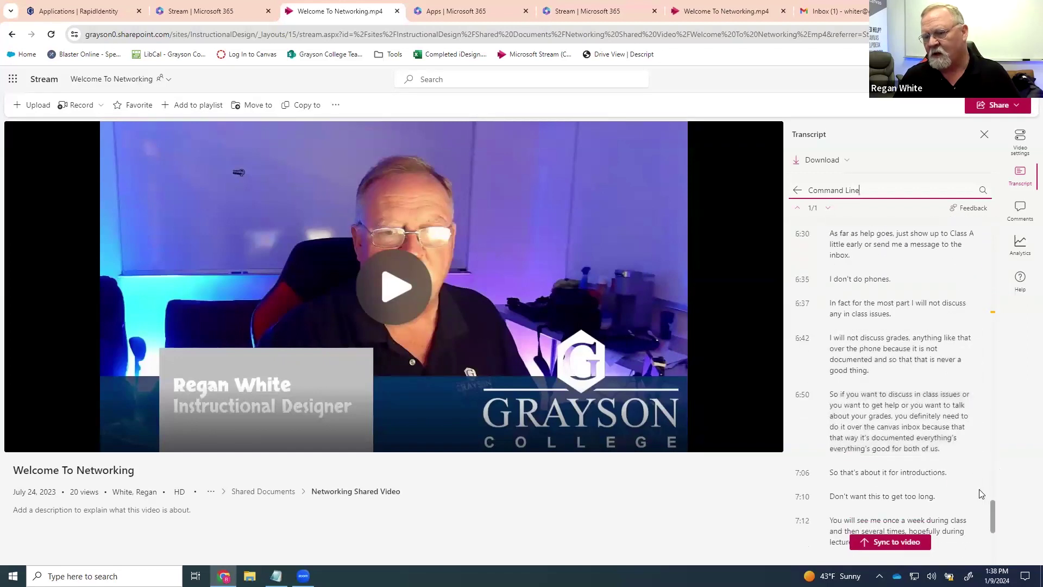
drag(992, 517, 1003, 324)
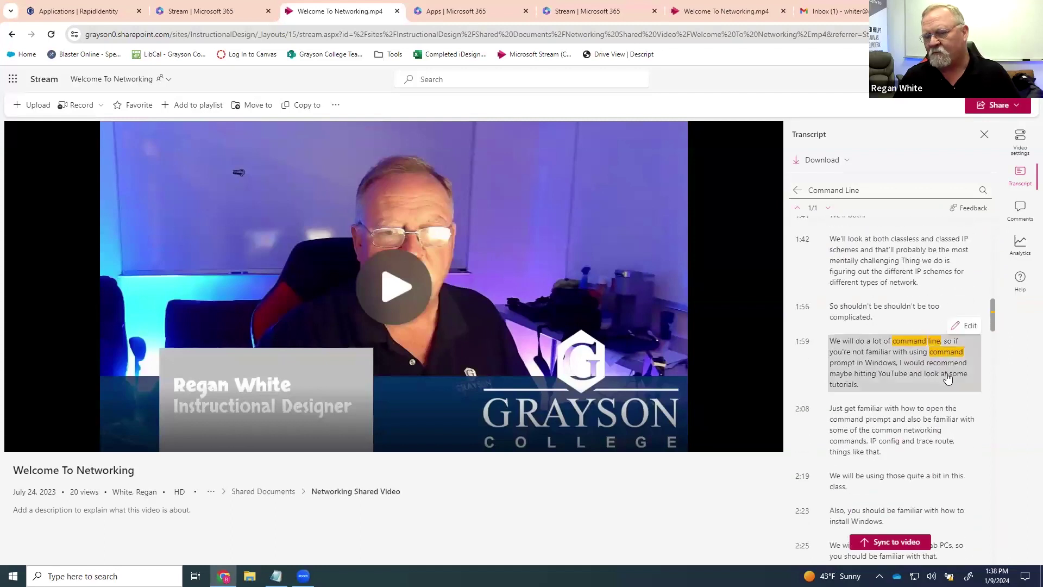
click(905, 345)
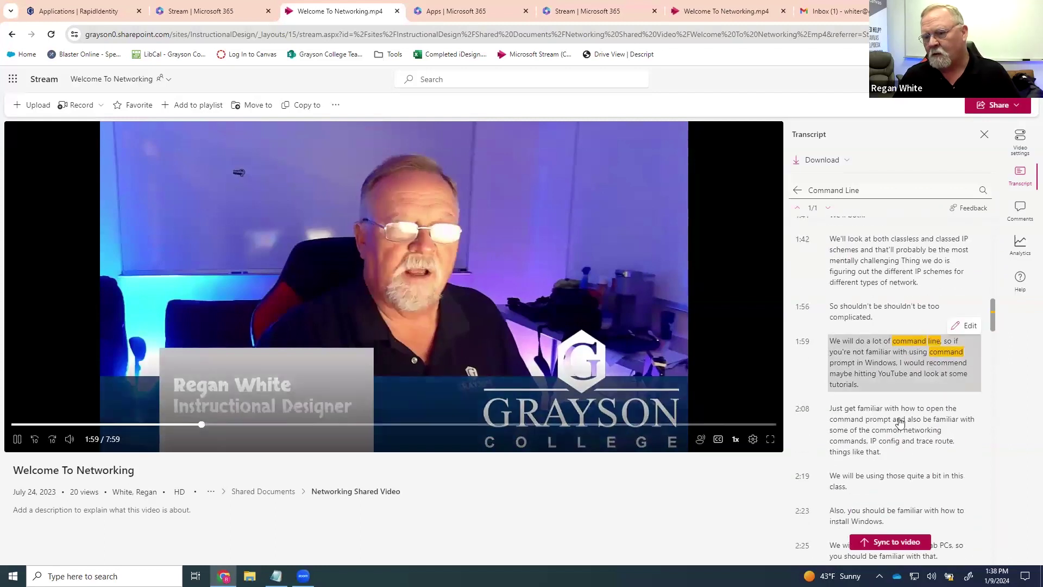
click(482, 222)
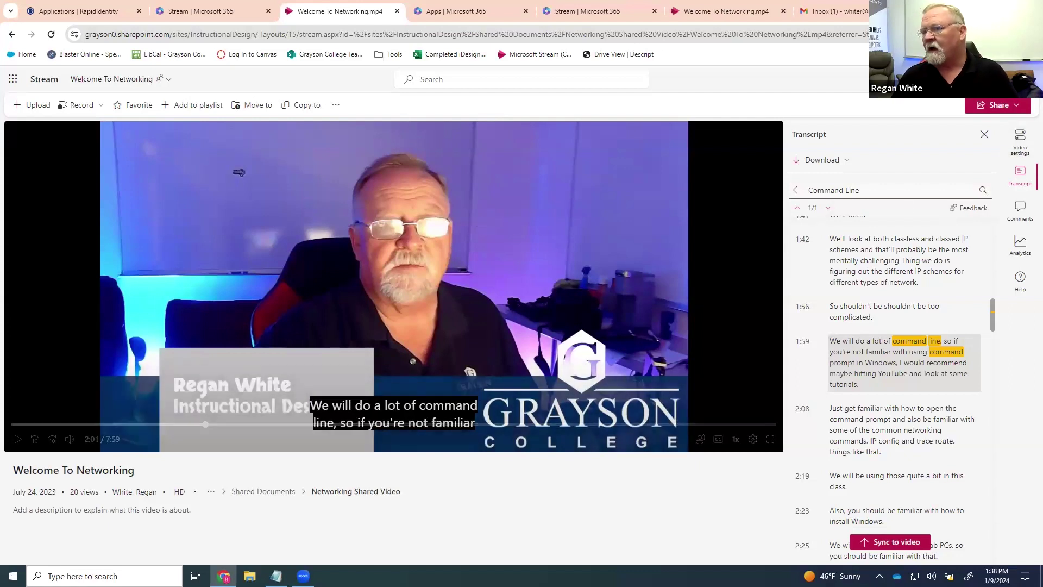
Display the embed code for the Welcome To Networking video, select the whole code and close the embed options.
click(1004, 110)
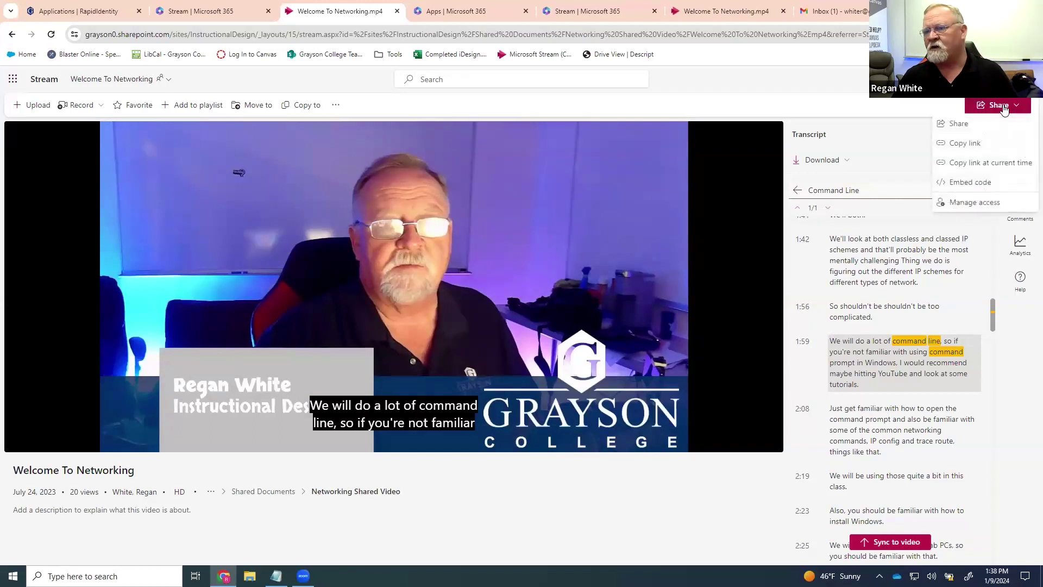
click(967, 185)
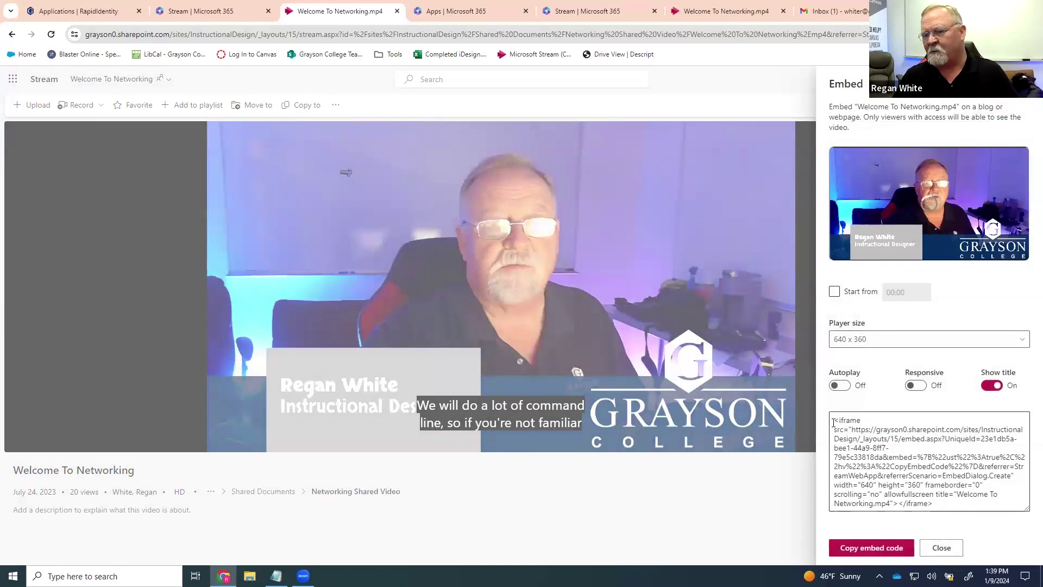
click(838, 429)
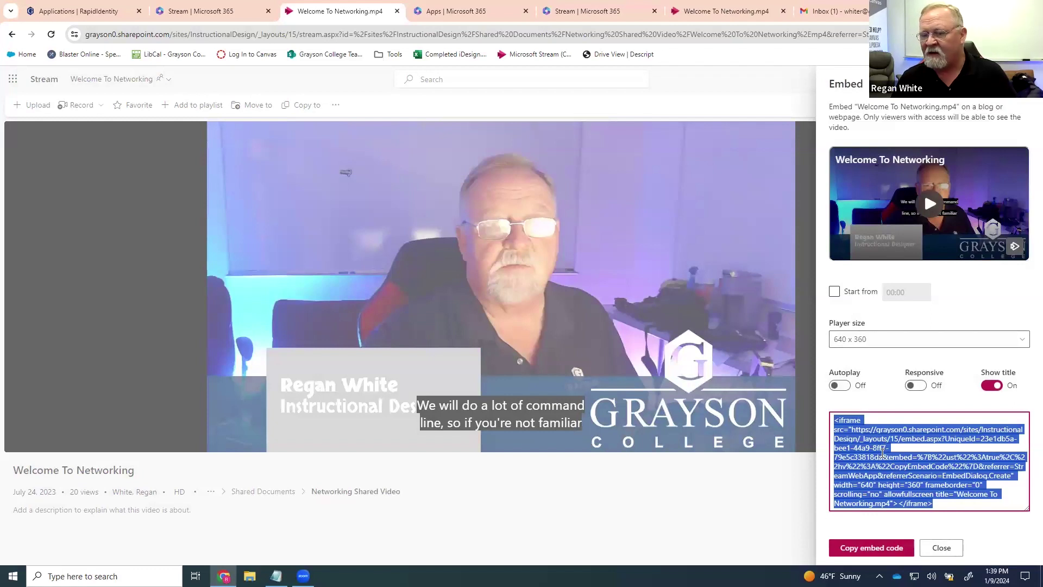
click(946, 549)
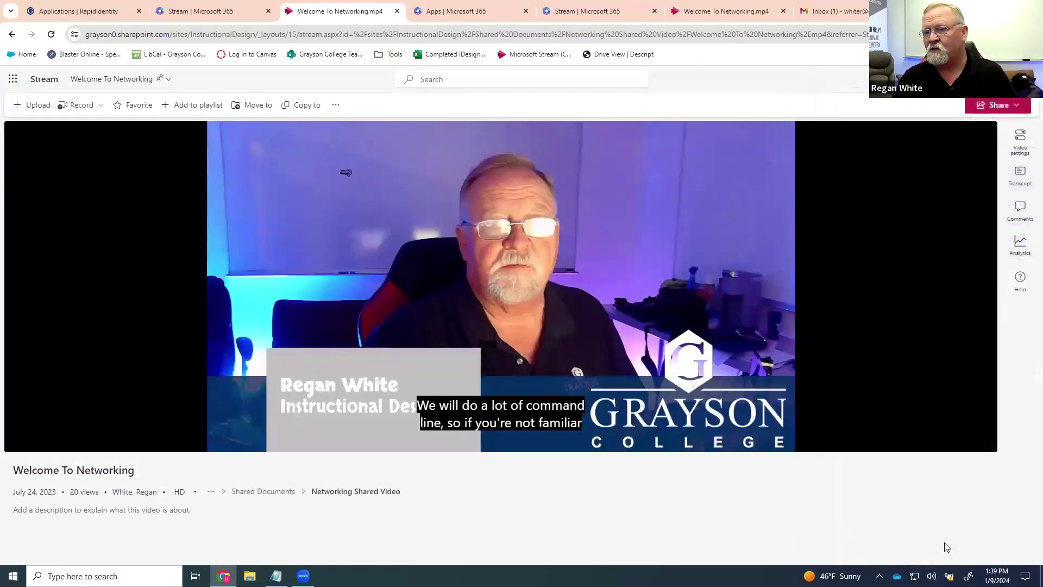